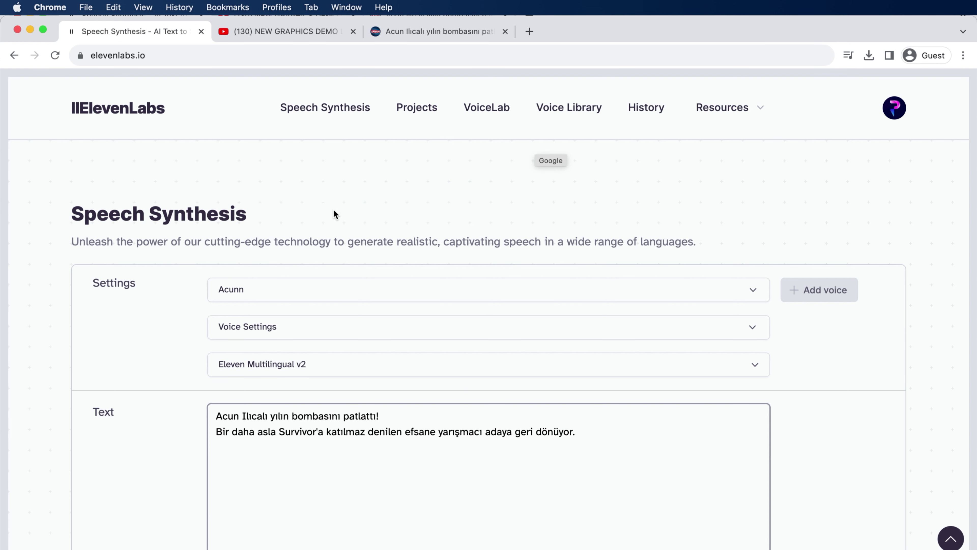
Browse the available cloned voices while keeping Acunn selected, and choose the Eleven Multilingual v2 model.
scroll(159, 373, "down", 3)
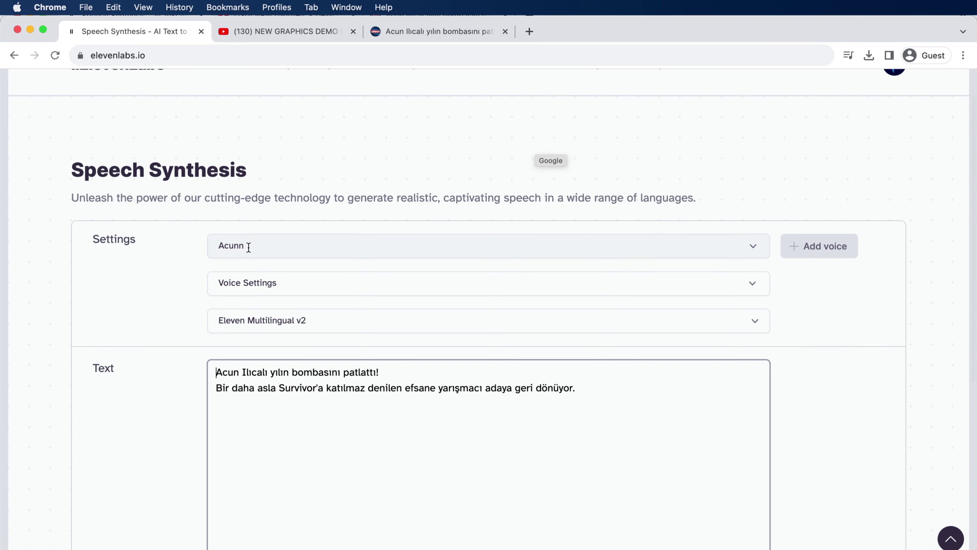
left_click(252, 245)
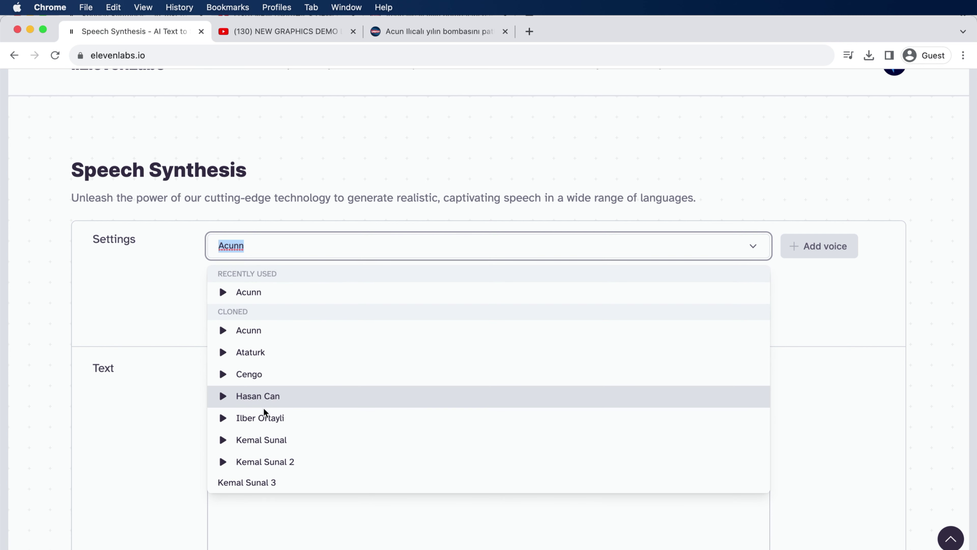
left_click(178, 284)
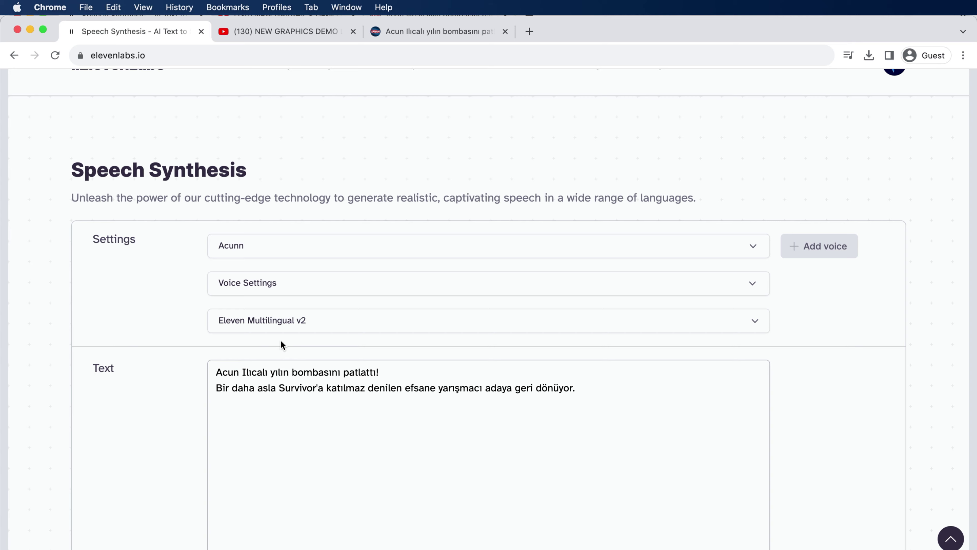
left_click(286, 320)
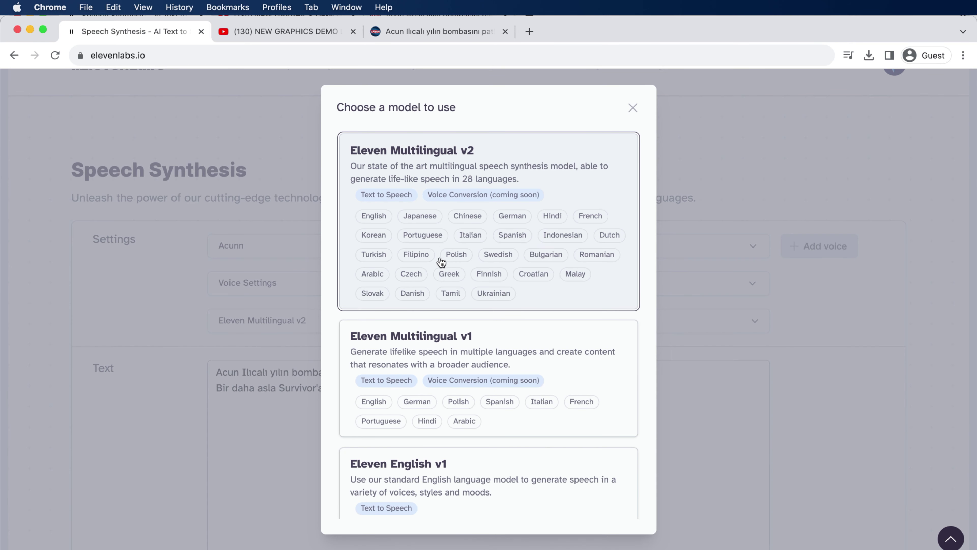
left_click(381, 256)
Generate speech from the existing two-line Turkish text with the Acunn voice.
scroll(164, 410, "down", 2)
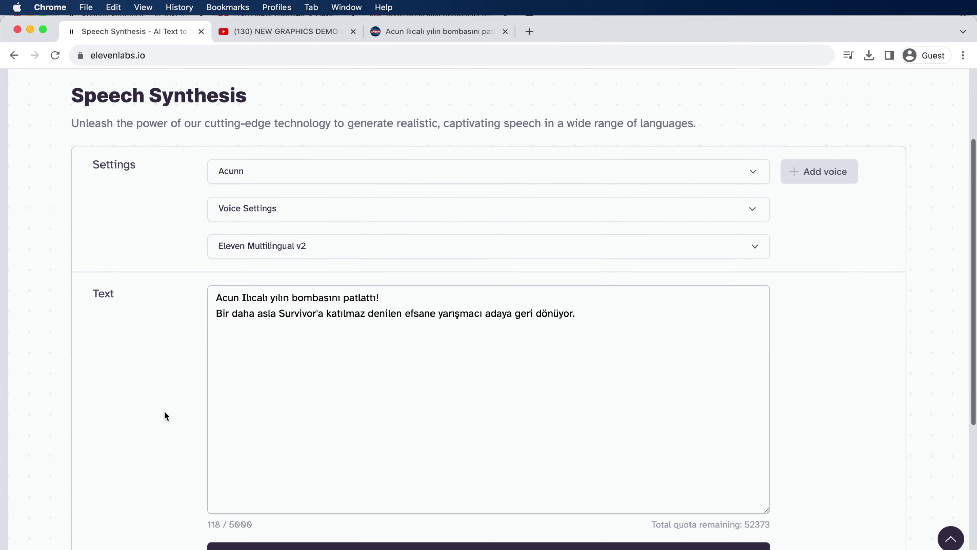
left_click_drag(595, 318, 175, 290)
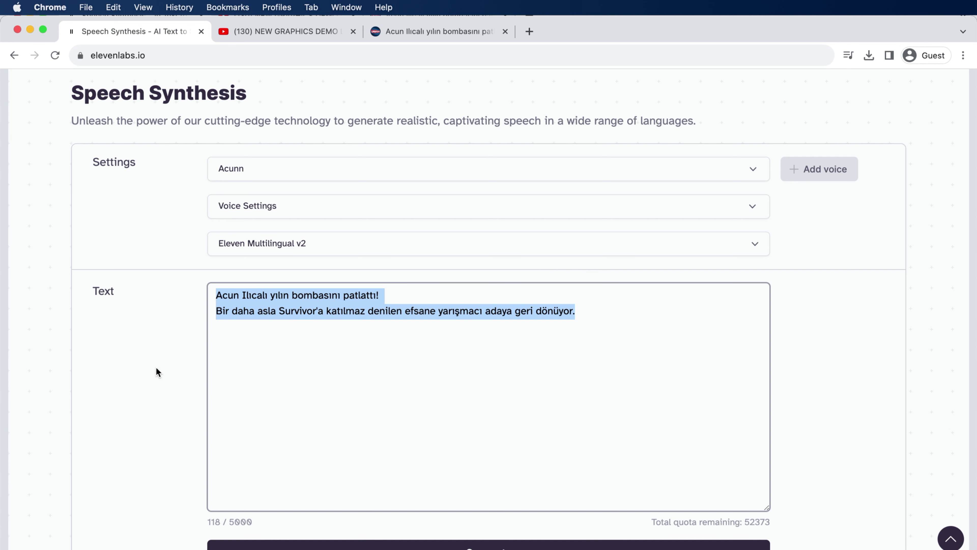
scroll(156, 370, "down", 2)
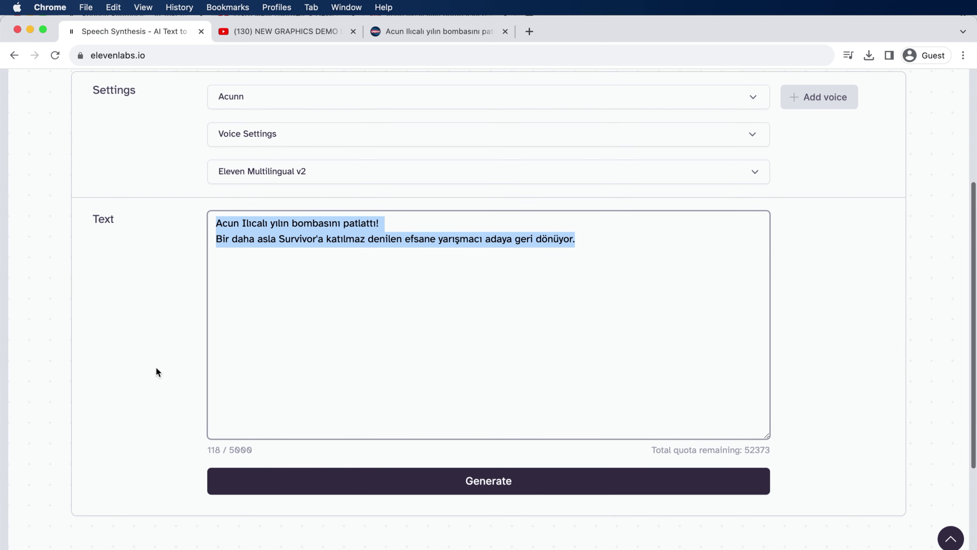
left_click(493, 479)
left_click(493, 479)
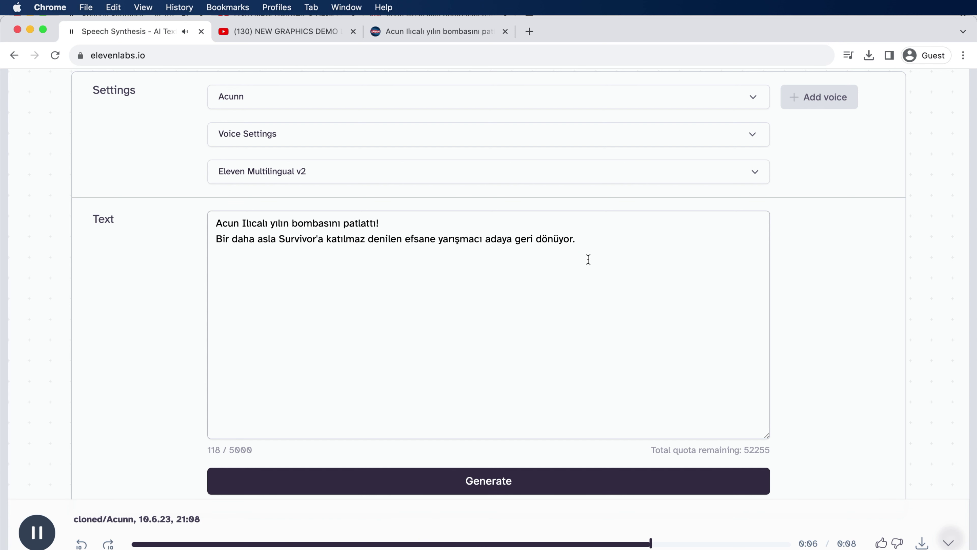
left_click(576, 237)
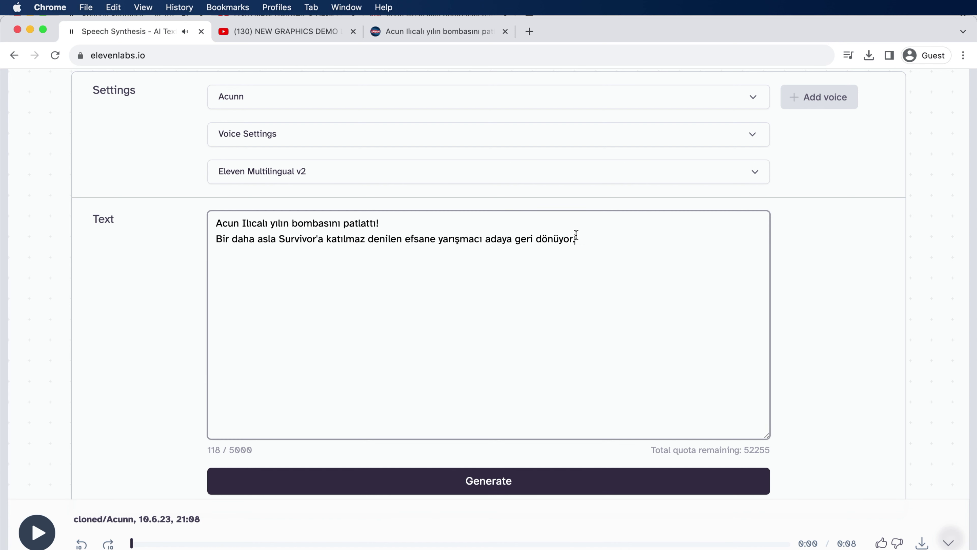
In the Acunn voice settings, lower Stability moderately and raise Clarity + Similarity Enhancement slightly.
scroll(758, 368, "up", 3)
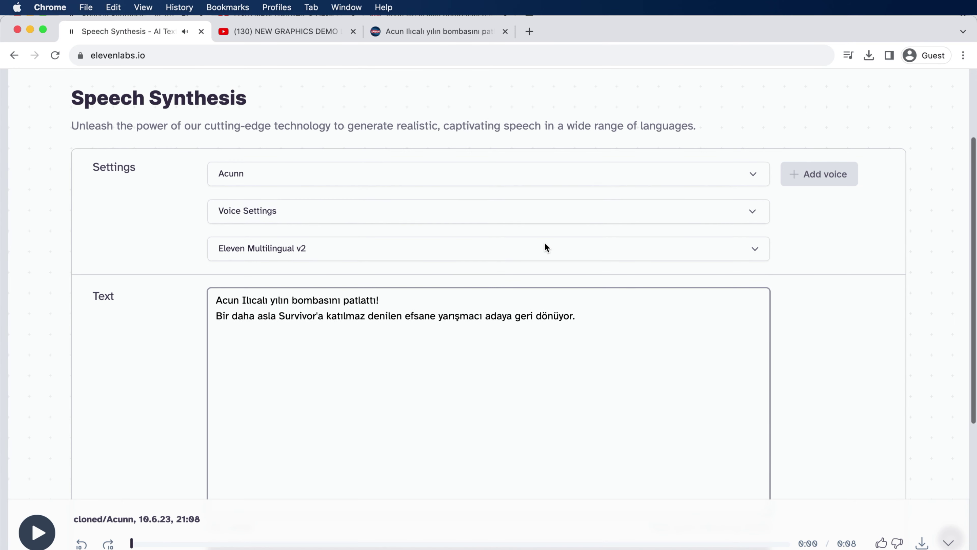
left_click(345, 209)
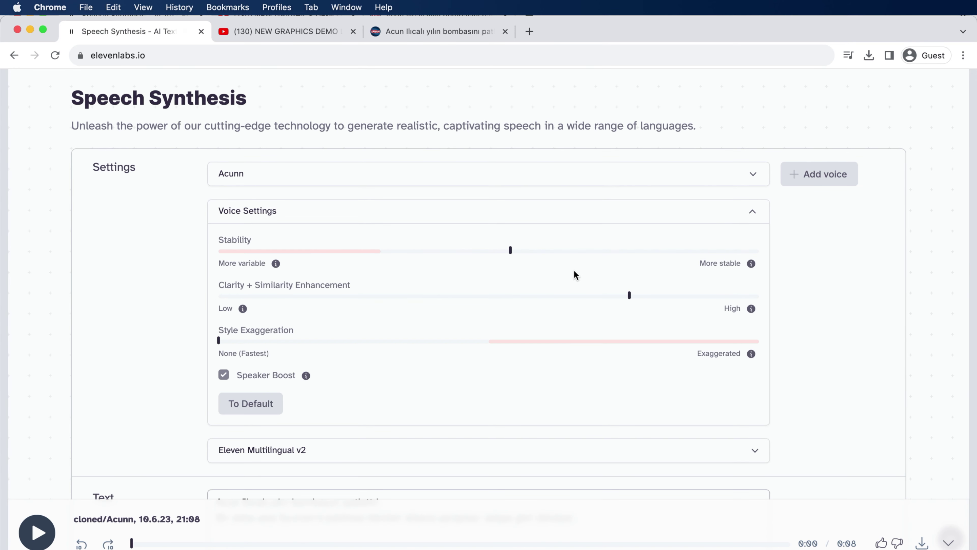
mouse_move(511, 255)
left_click_drag(512, 254, 436, 259)
left_click_drag(632, 299, 676, 302)
Regenerate the Acunn speech with the adjusted settings and save the audio file to the Desktop.
scroll(312, 315, "down", 5)
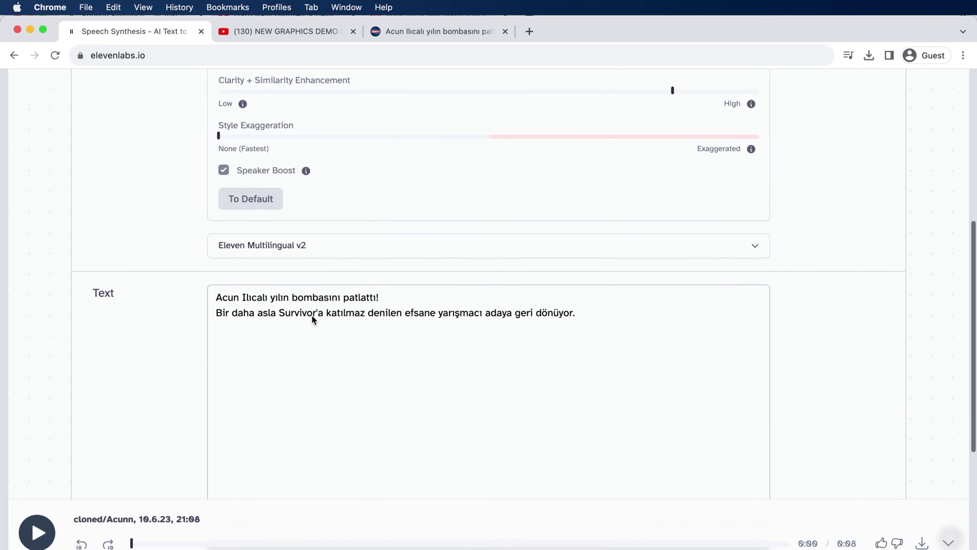
scroll(311, 315, "down", 2)
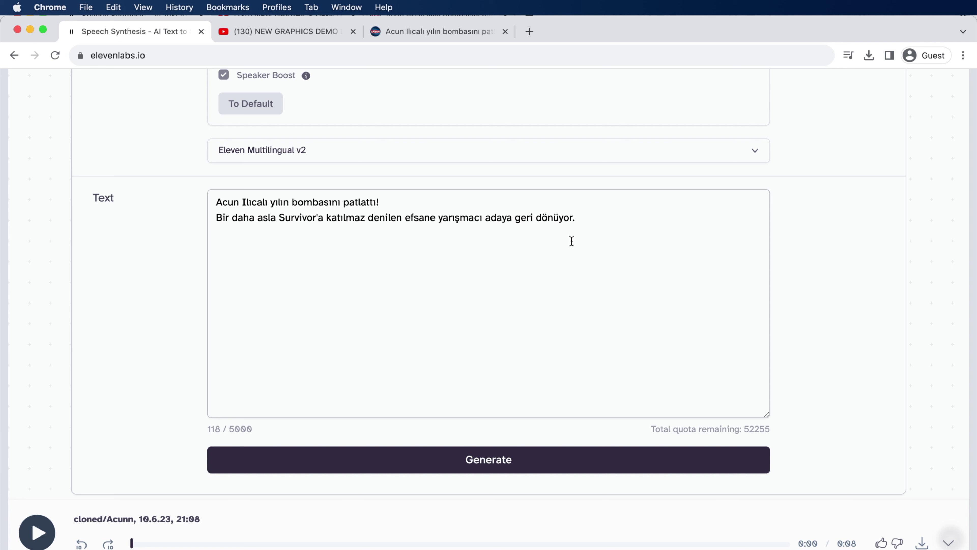
left_click(504, 455)
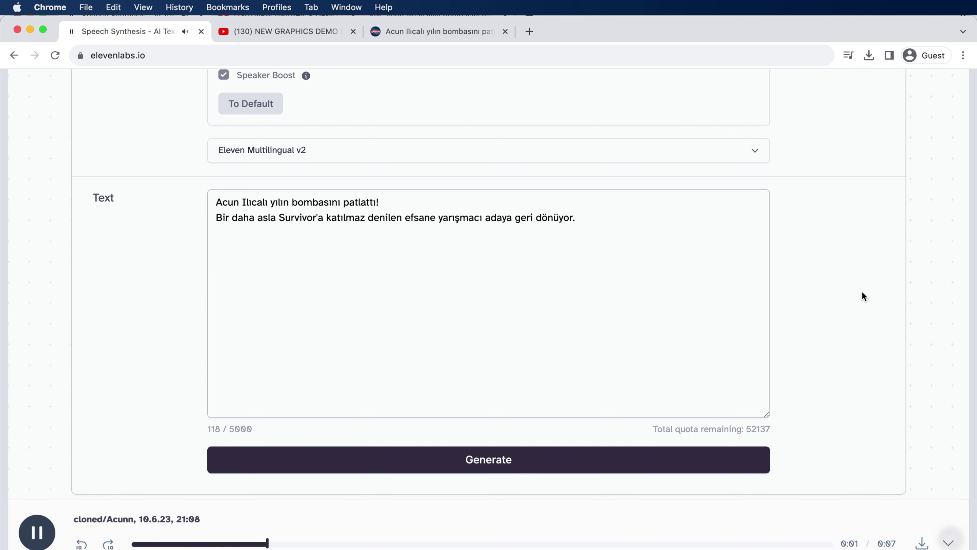
scroll(861, 296, "down", 2)
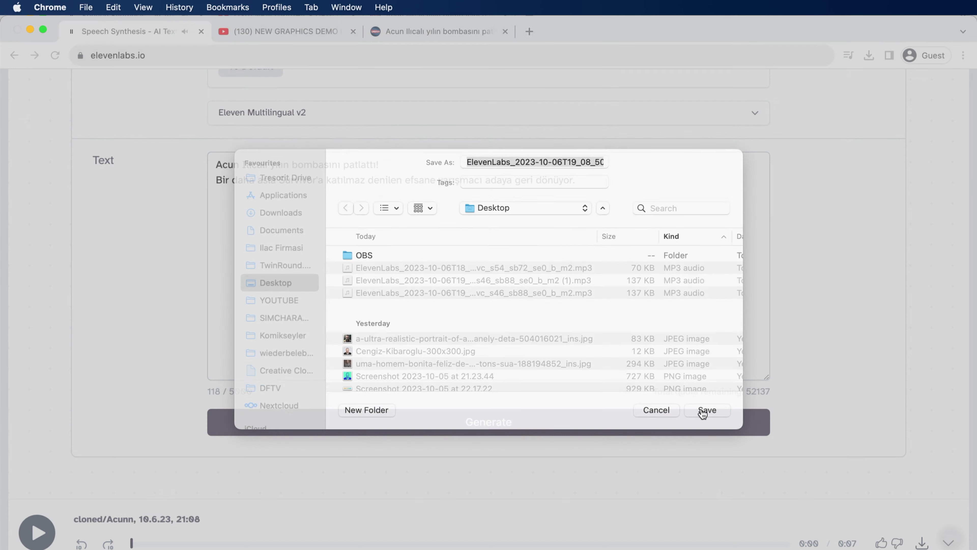
left_click(703, 410)
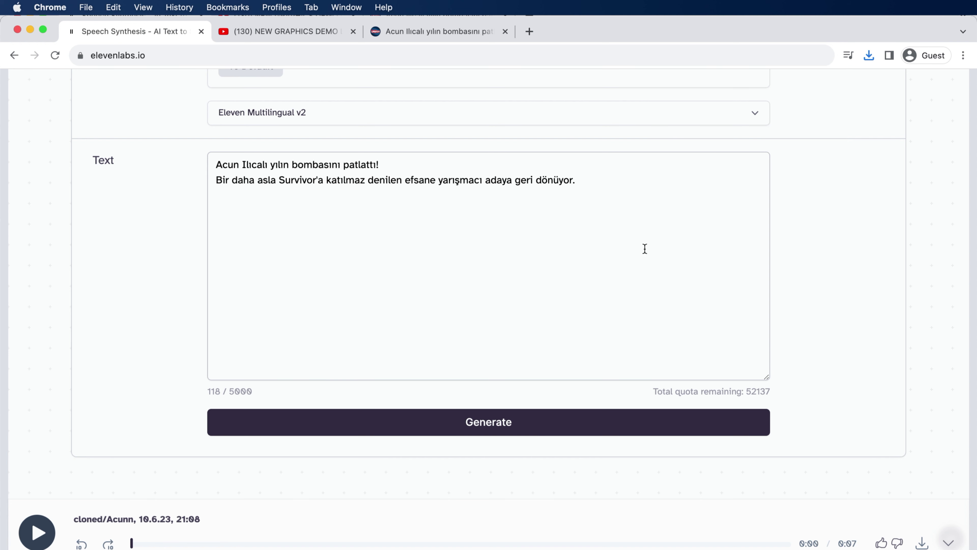
Switch the speech voice from Acunn to the cloned Hasan Can voice.
scroll(800, 270, "up", 5)
scroll(415, 91, "up", 5)
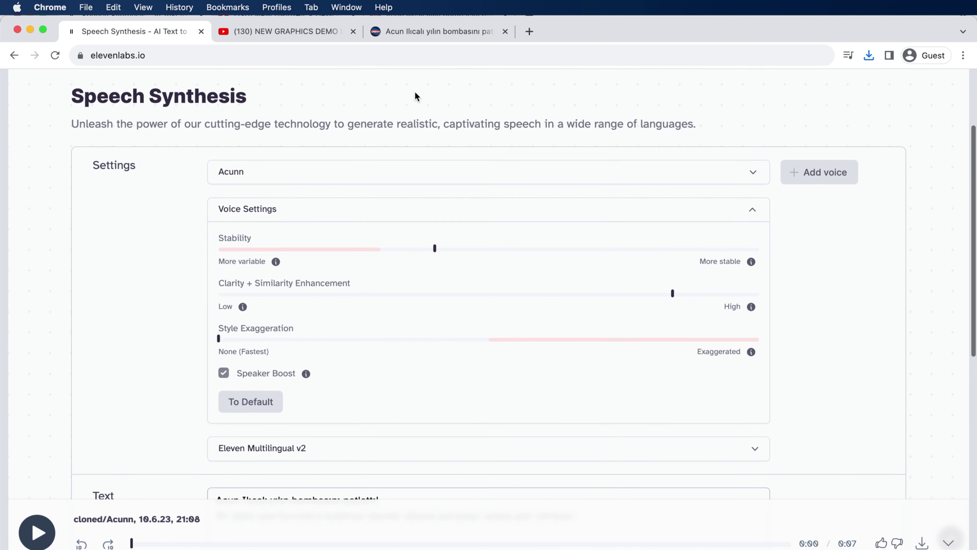
scroll(415, 91, "up", 3)
left_click(273, 266)
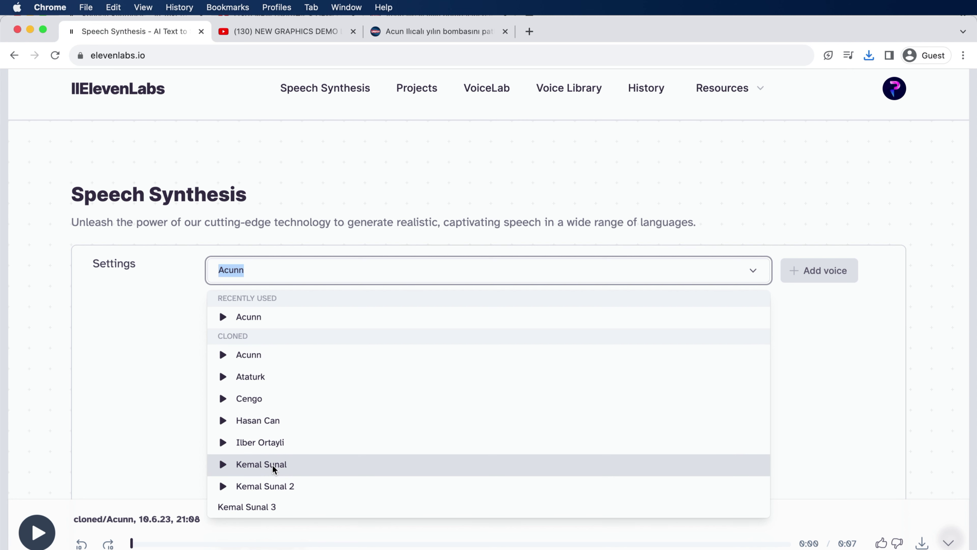
left_click(267, 421)
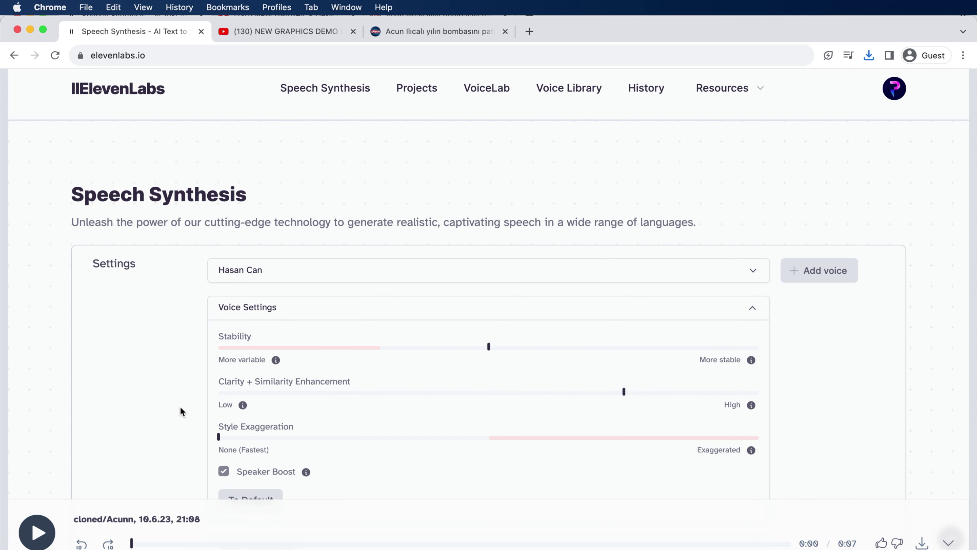
Generate speech from the same two-line text with the Hasan Can voice.
scroll(180, 407, "down", 6)
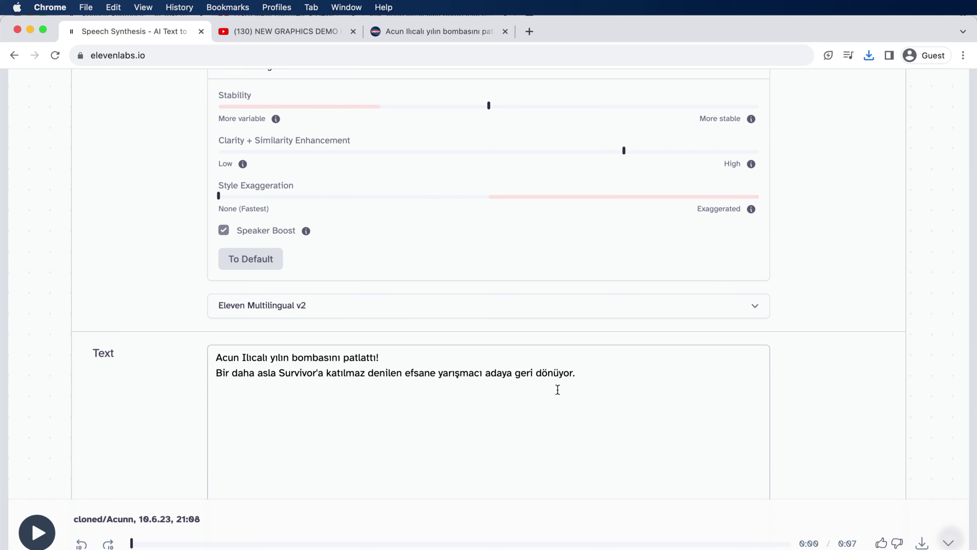
left_click_drag(592, 381, 175, 365)
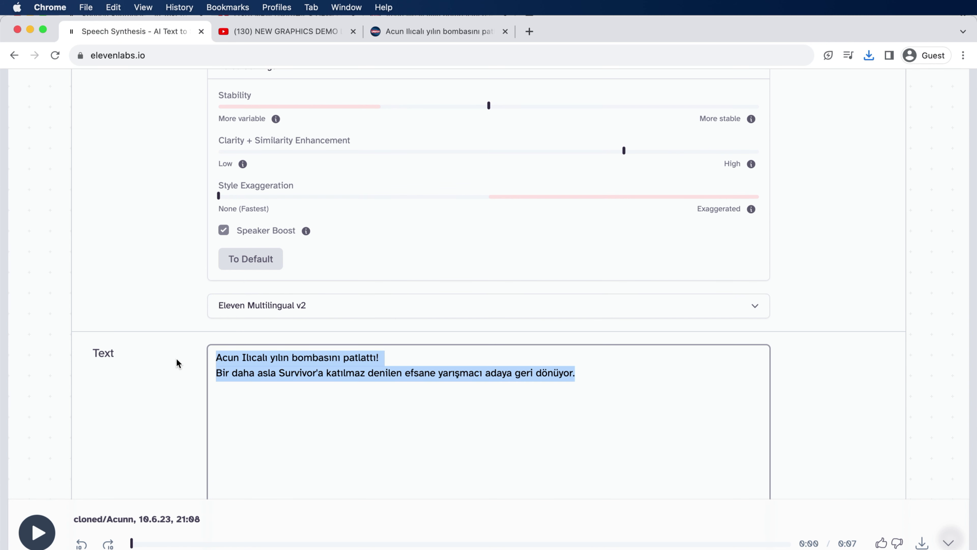
scroll(157, 390, "down", 5)
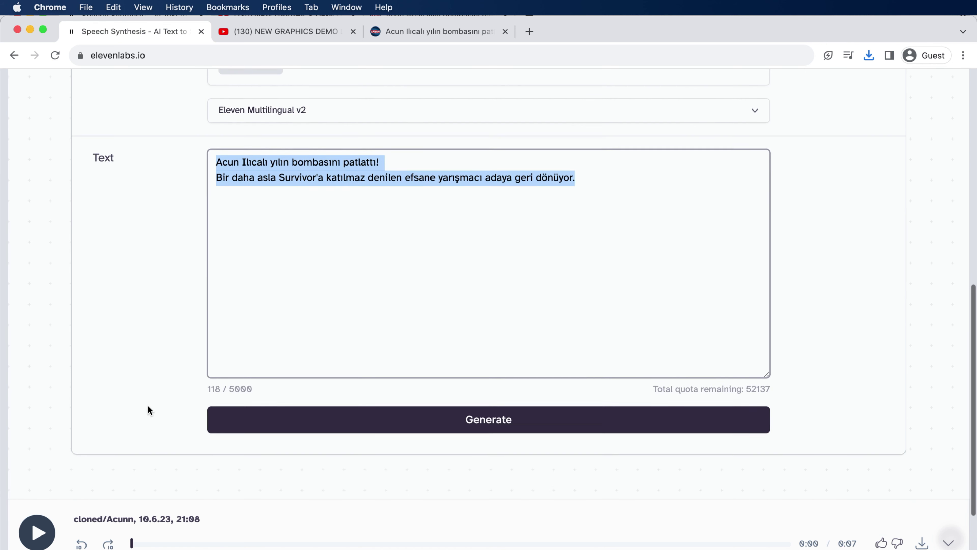
left_click(481, 420)
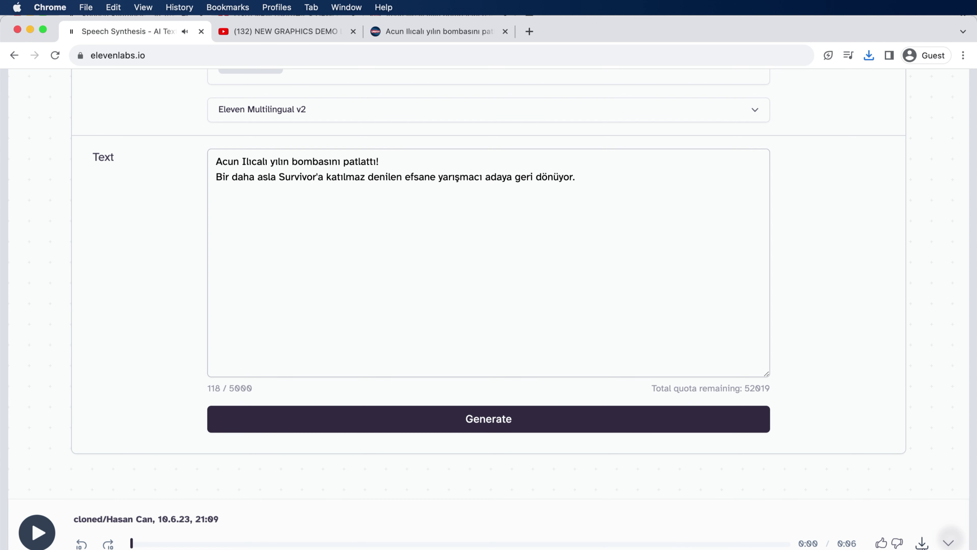
Change the speech voice to the cloned Ilber Ortayli voice.
scroll(915, 362, "up", 10)
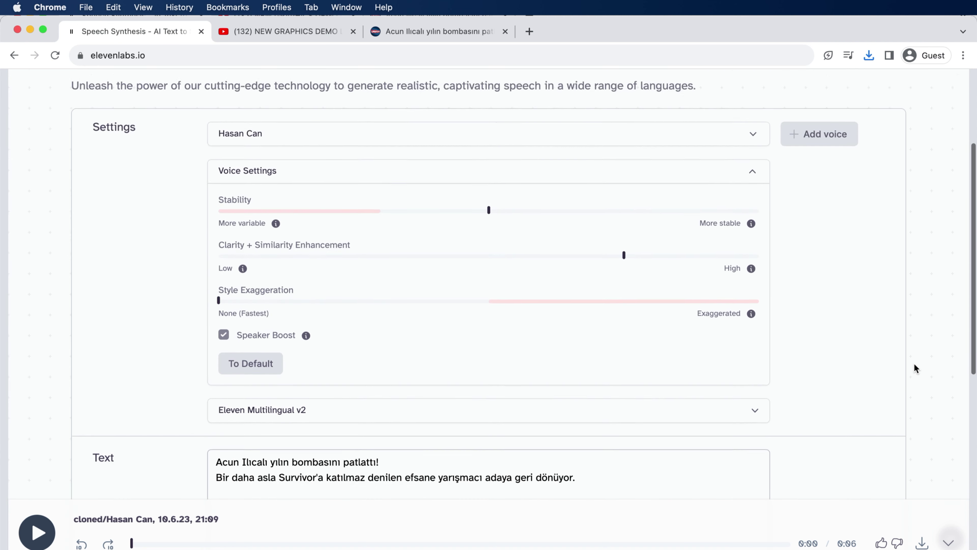
left_click(372, 182)
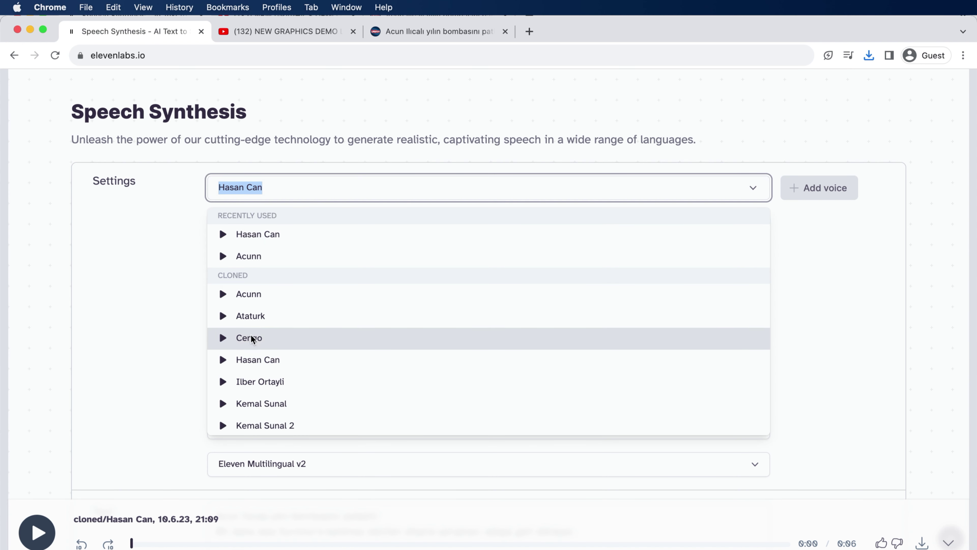
left_click(275, 381)
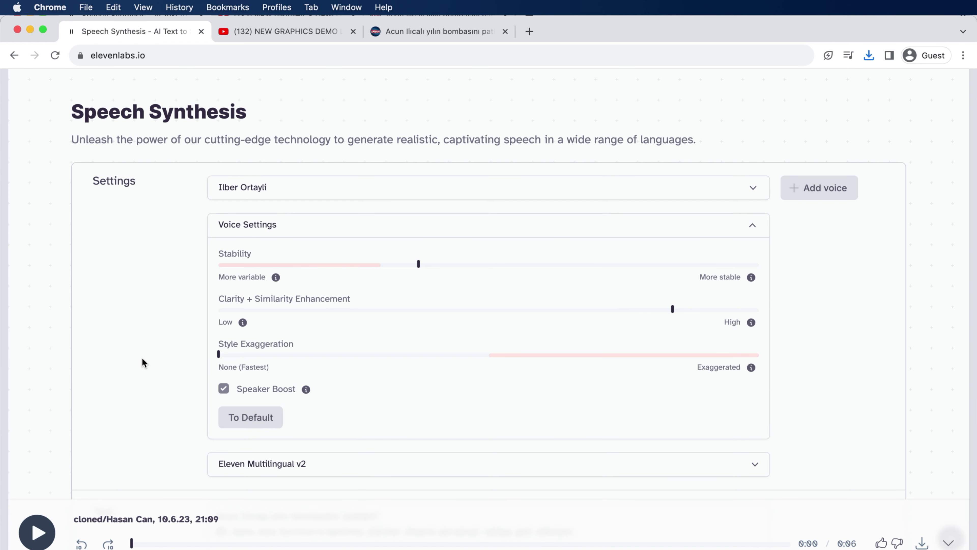
Generate speech from the unchanged two-line text with the Ilber Ortayli voice.
scroll(137, 430, "down", 5)
left_click_drag(591, 334, 177, 307)
left_click(313, 426)
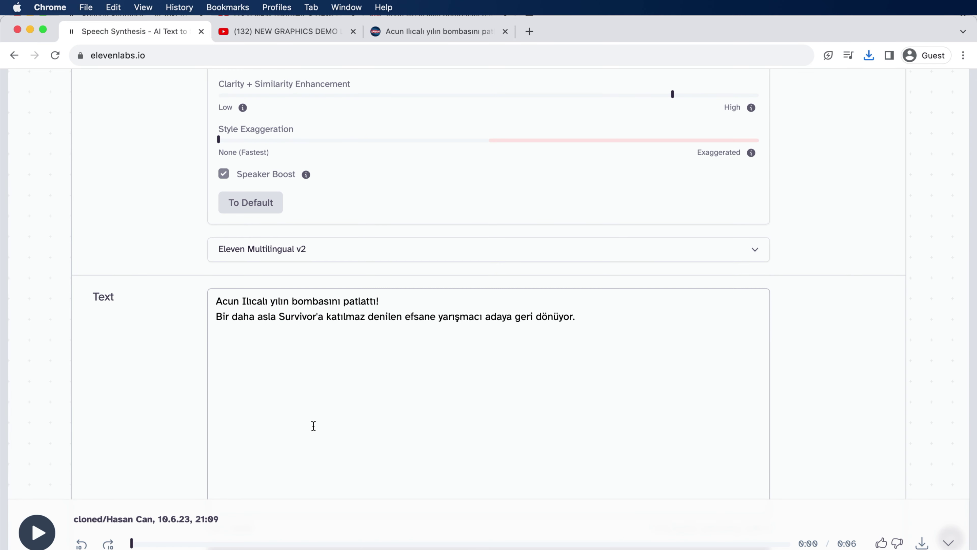
scroll(328, 434, "down", 2)
scroll(385, 437, "down", 2)
left_click(485, 430)
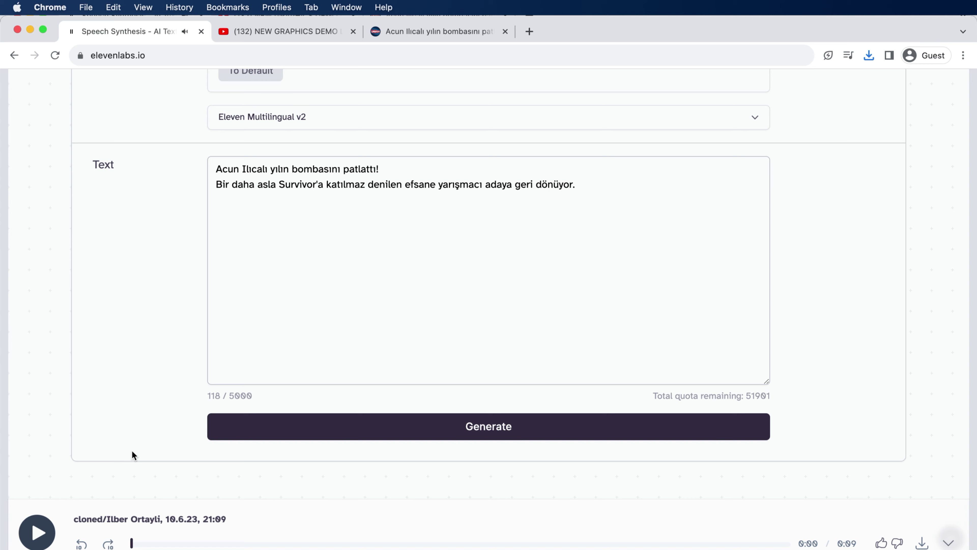
Open VoiceLab and look through the full list of created and cloned voices.
scroll(132, 451, "up", 15)
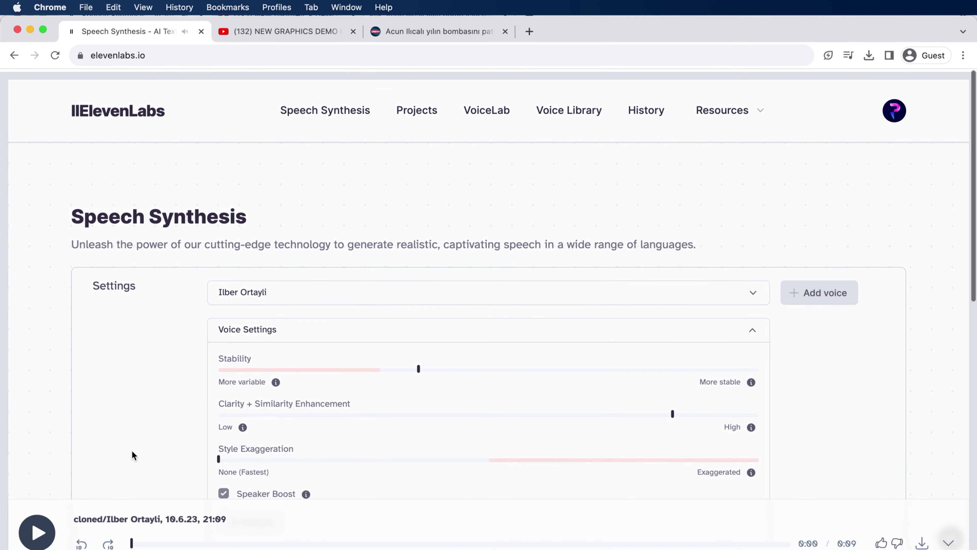
left_click(481, 106)
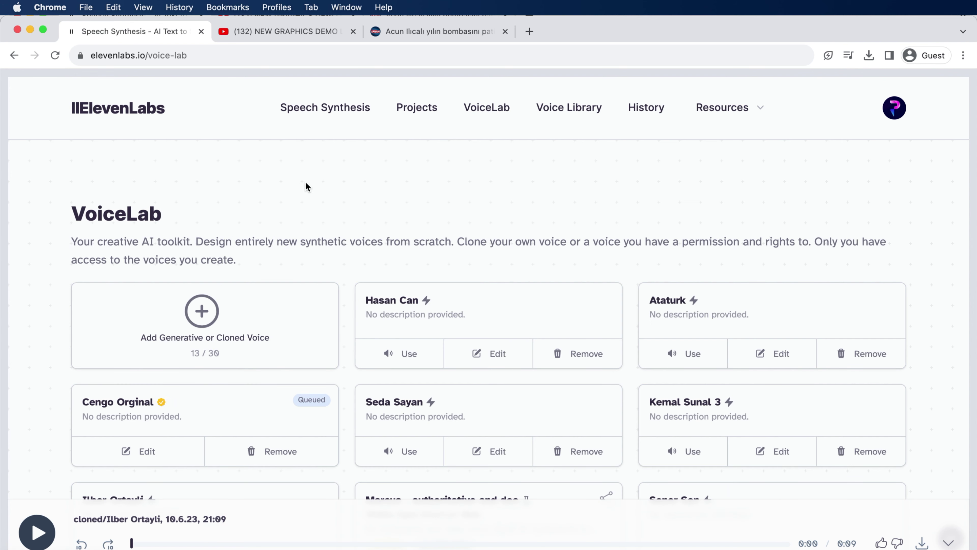
scroll(169, 337, "down", 5)
scroll(171, 337, "down", 10)
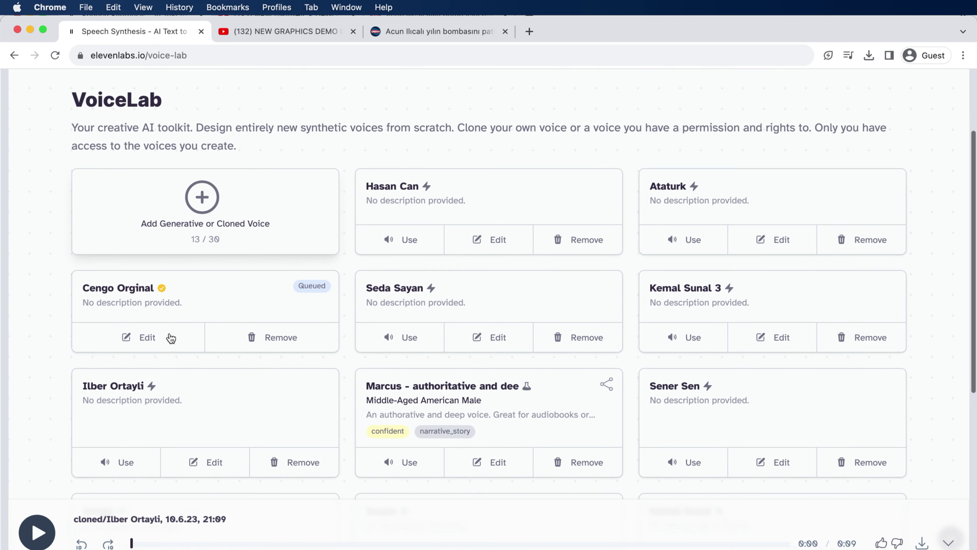
scroll(170, 332, "down", 5)
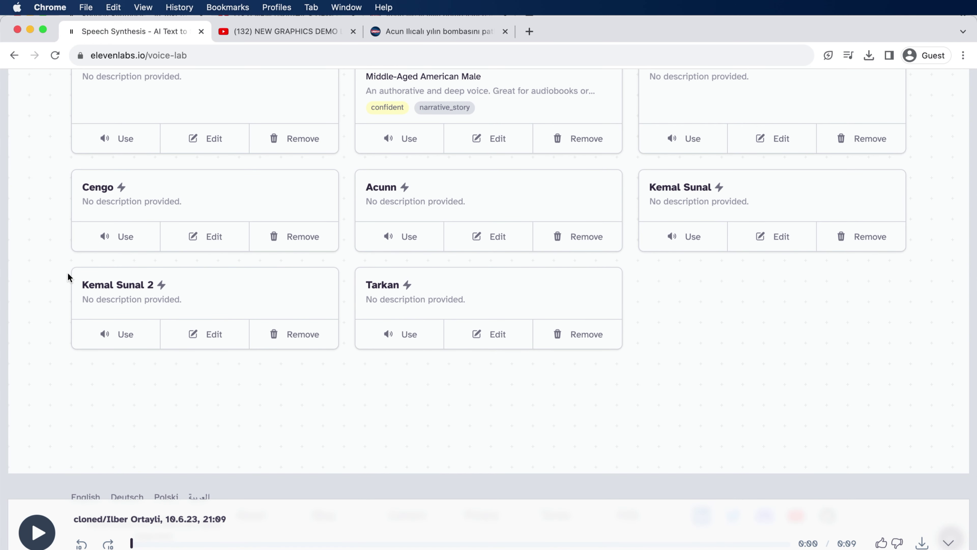
scroll(111, 342, "up", 8)
scroll(112, 345, "up", 2)
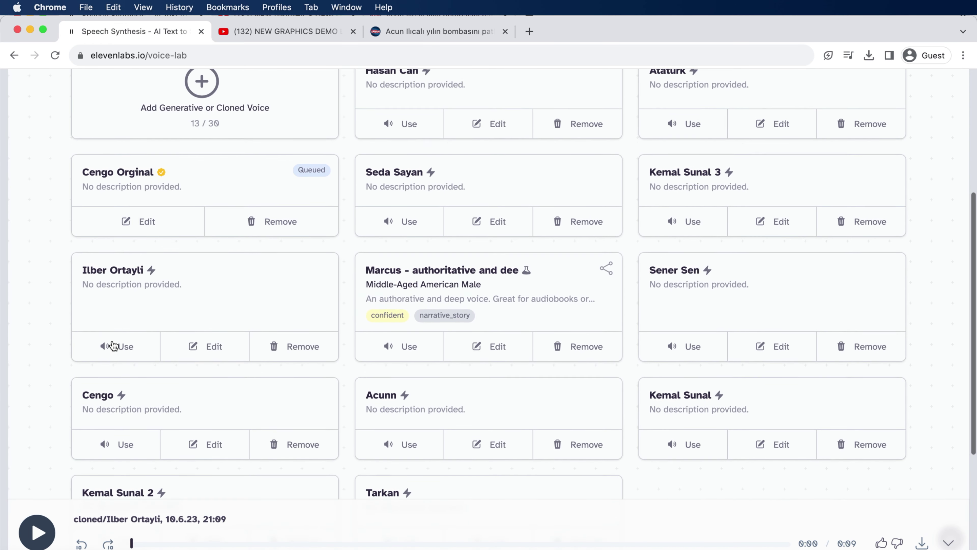
Open the Seda Sayan voice for editing, play its uploaded audio sample and review the sample section.
left_click(488, 220)
scroll(480, 317, "down", 1)
scroll(480, 318, "up", 1)
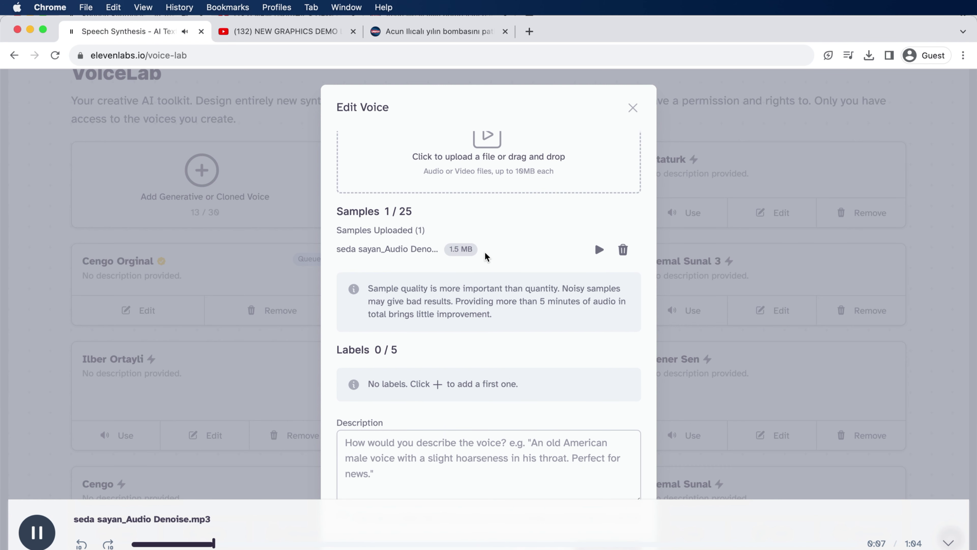
scroll(485, 256, "up", 2)
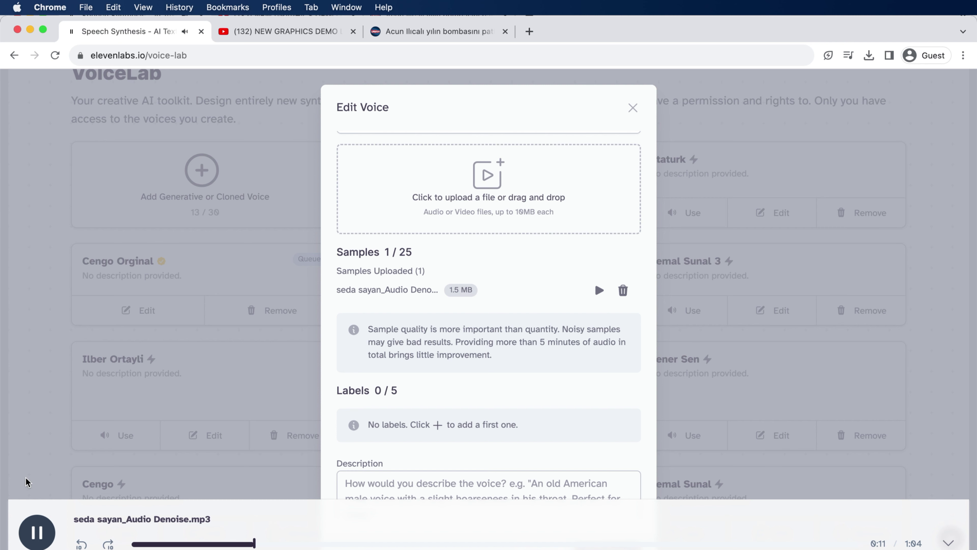
Close the Seda Sayan voice editor and pause its audio sample.
left_click(39, 533)
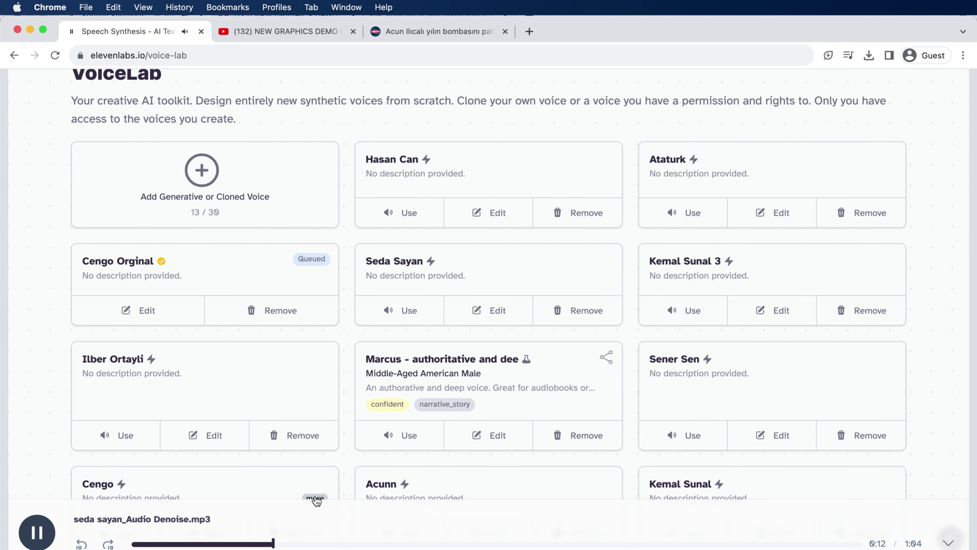
left_click(37, 532)
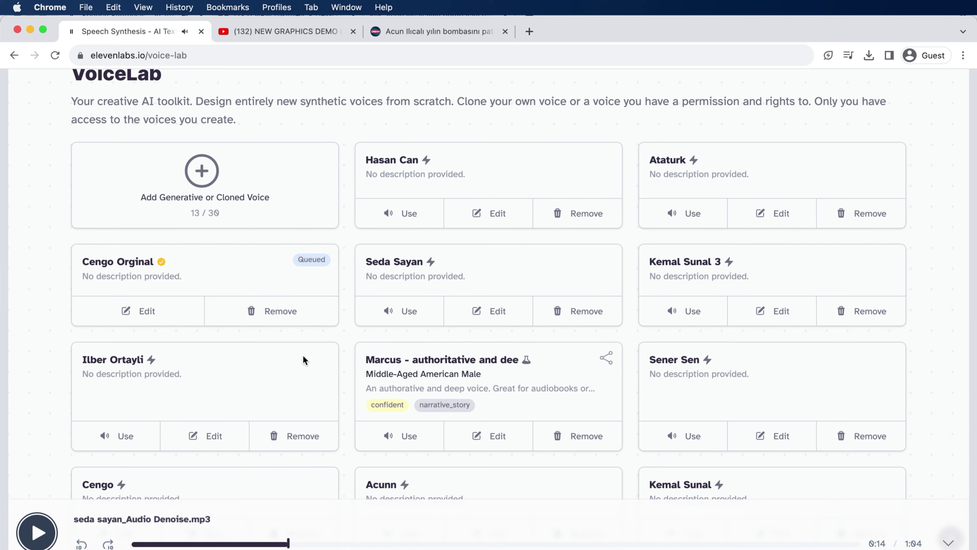
Open the history of generated samples and play the newest Ilber Ortayli clip.
scroll(304, 359, "up", 5)
left_click(646, 107)
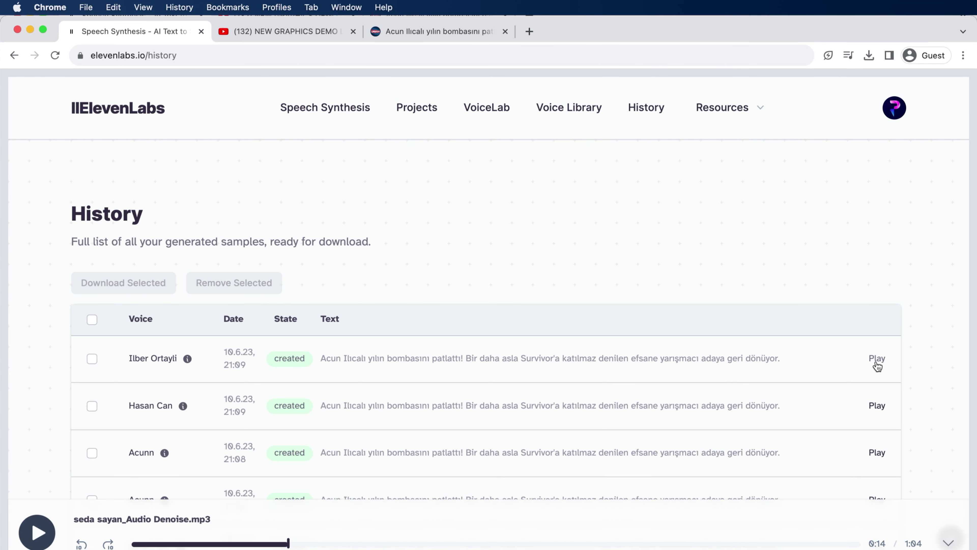
left_click(877, 367)
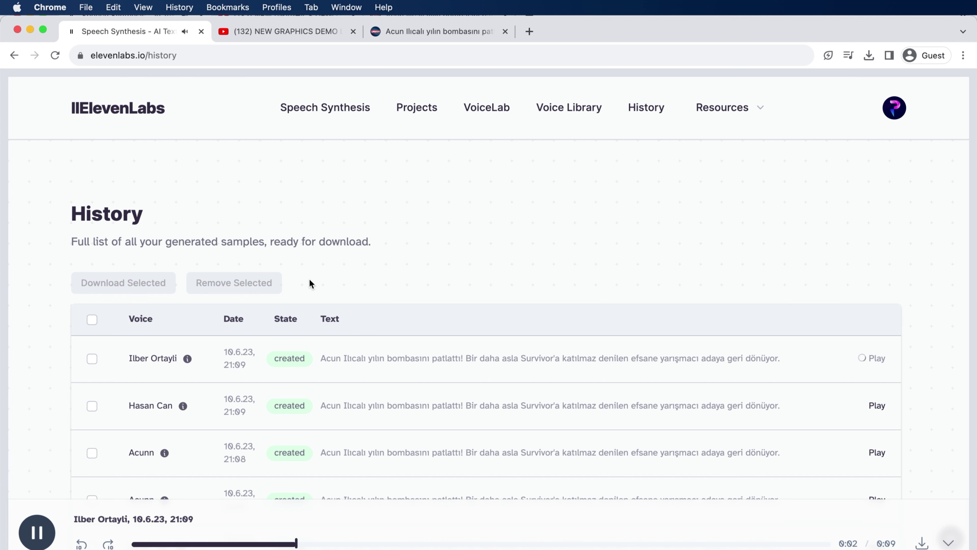
Select the newest Ilber Ortayli and Hasan Can clips in the history list and pause the playback.
left_click(92, 358)
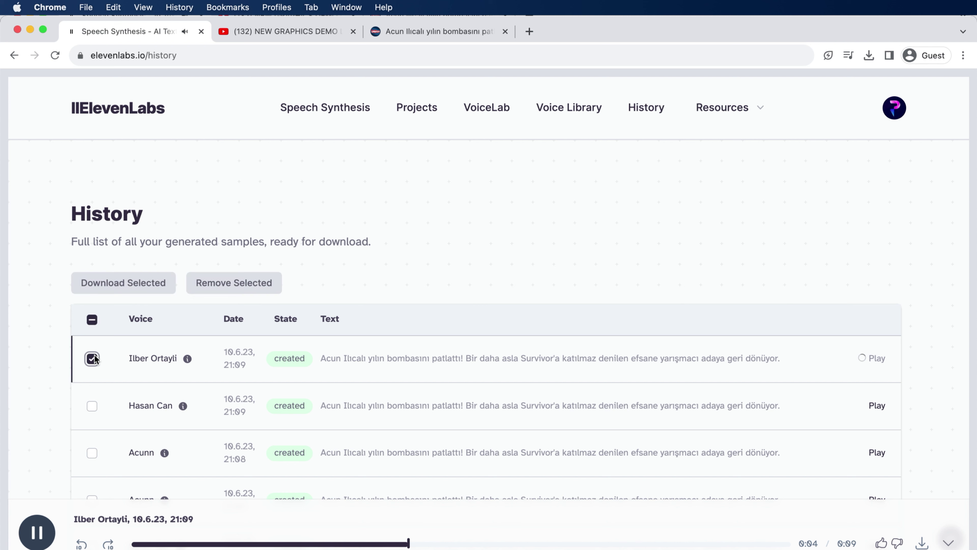
left_click(92, 406)
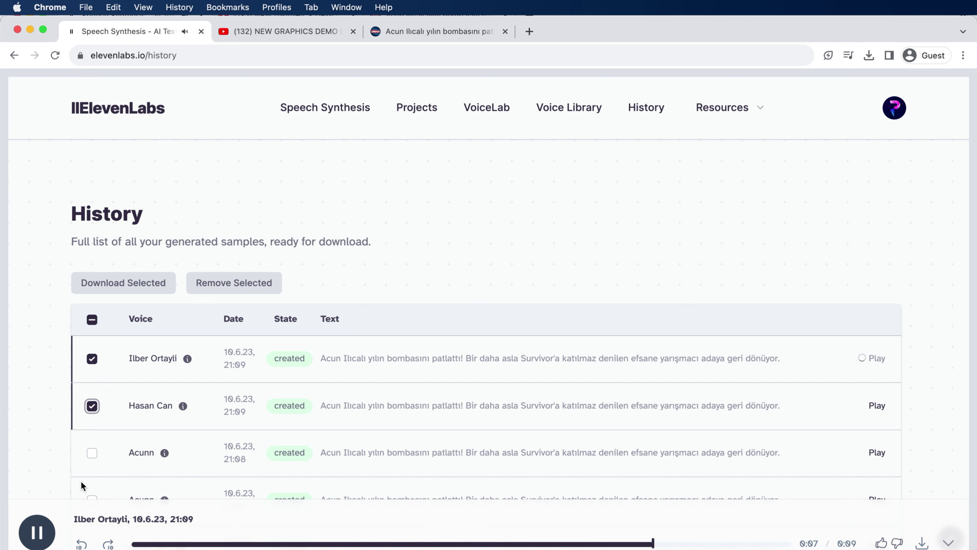
left_click(37, 532)
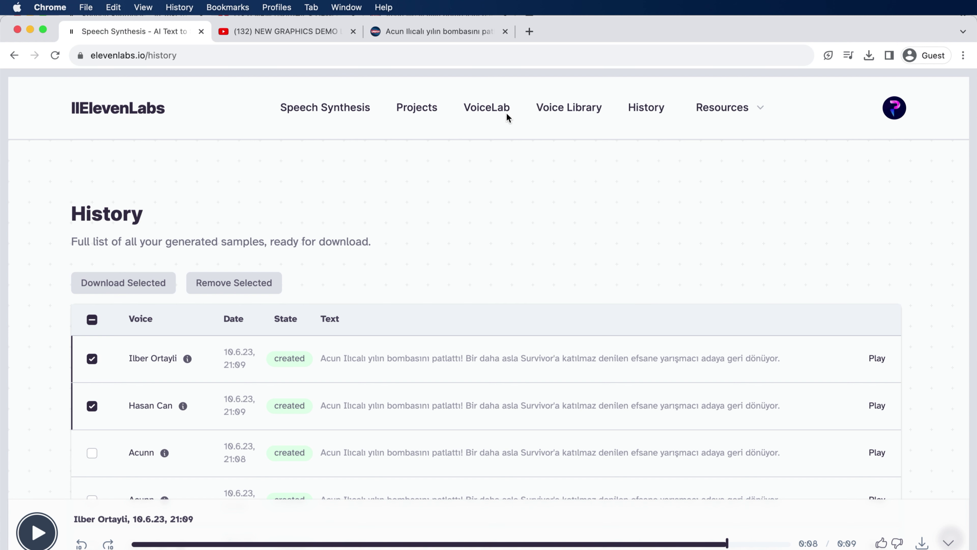
Switch to the D-ID website at d-id.com, look through its home page and play the Creative Reality Studio demo video.
left_click(426, 111)
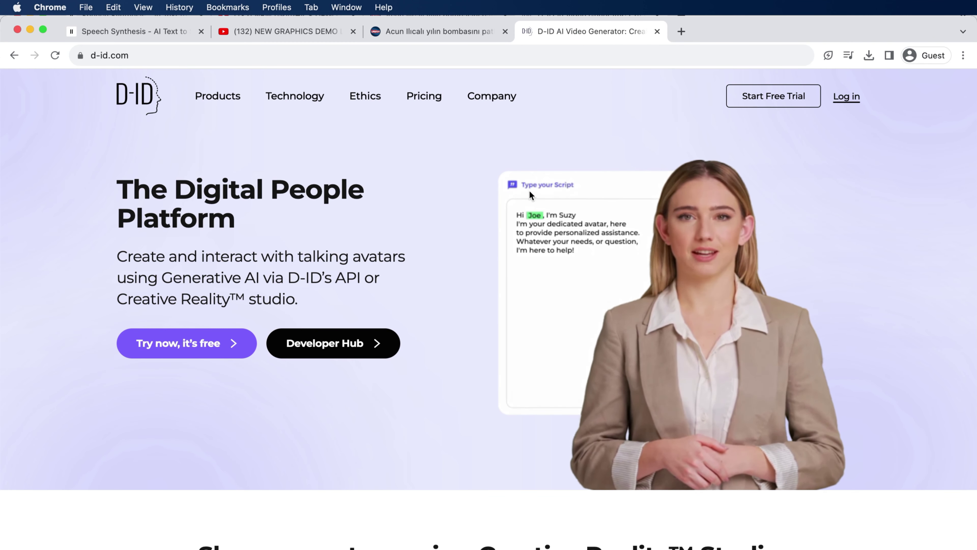
scroll(314, 381, "down", 5)
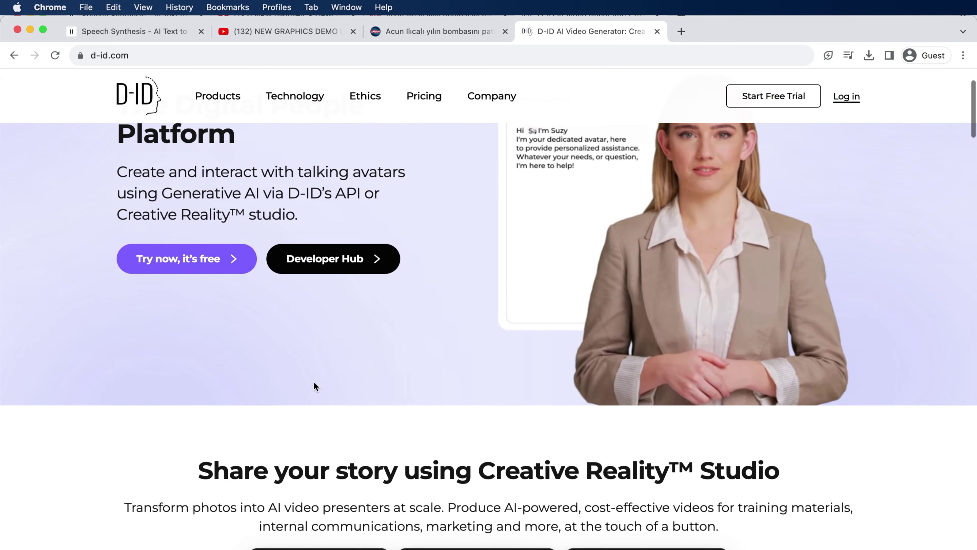
scroll(314, 382, "down", 10)
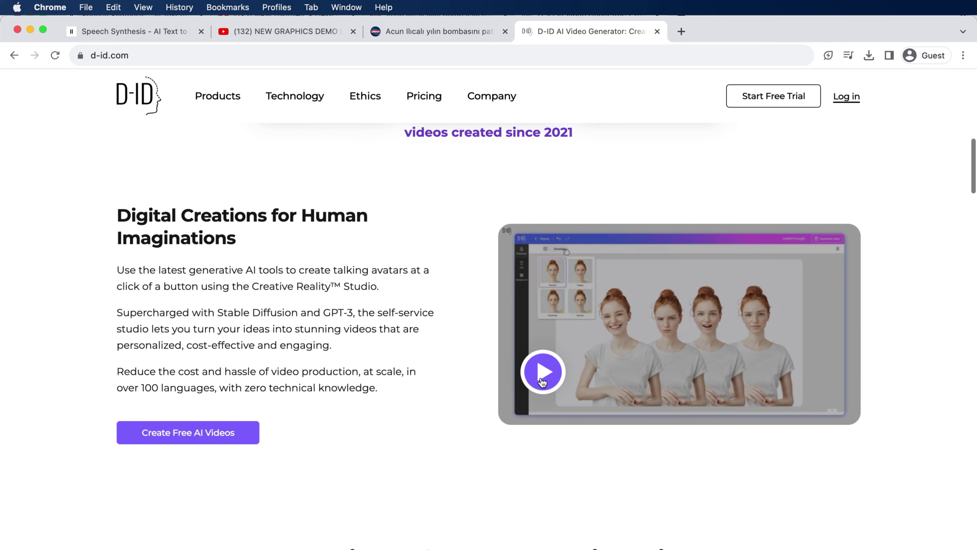
scroll(553, 381, "down", 5)
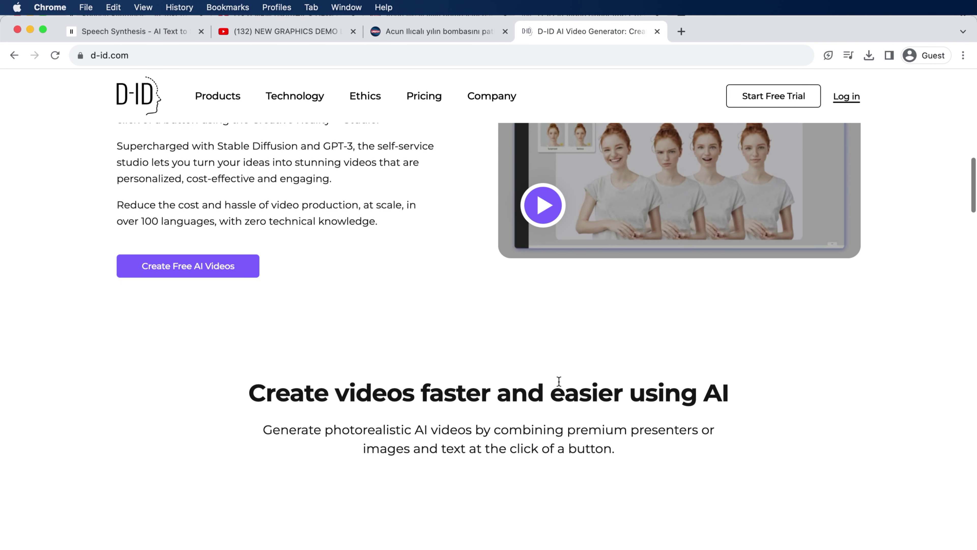
left_click(547, 213)
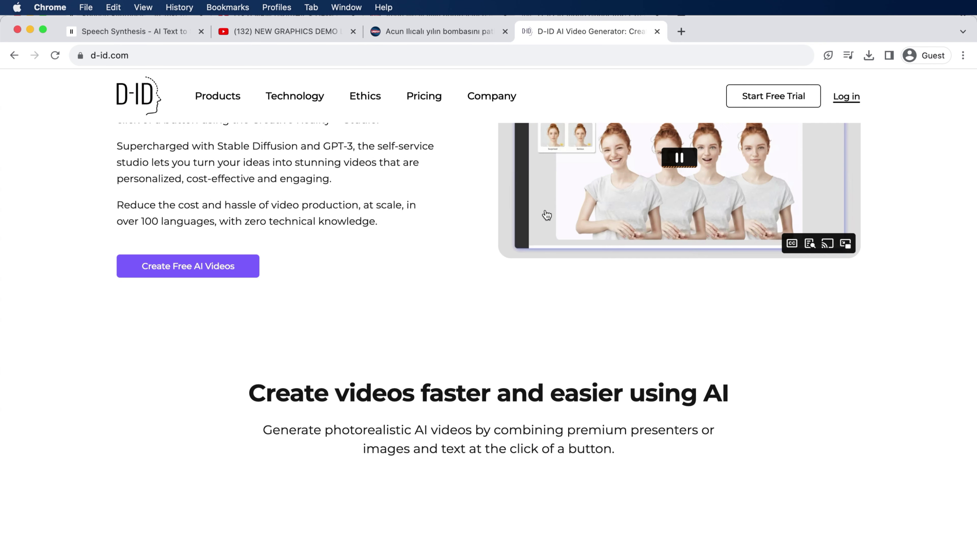
scroll(471, 276, "up", 3)
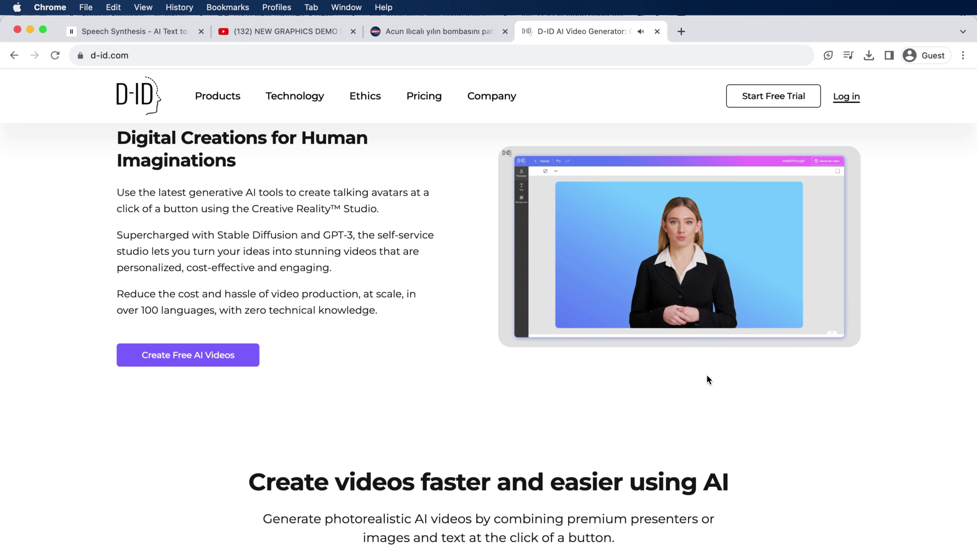
left_click(679, 246)
scroll(454, 379, "down", 10)
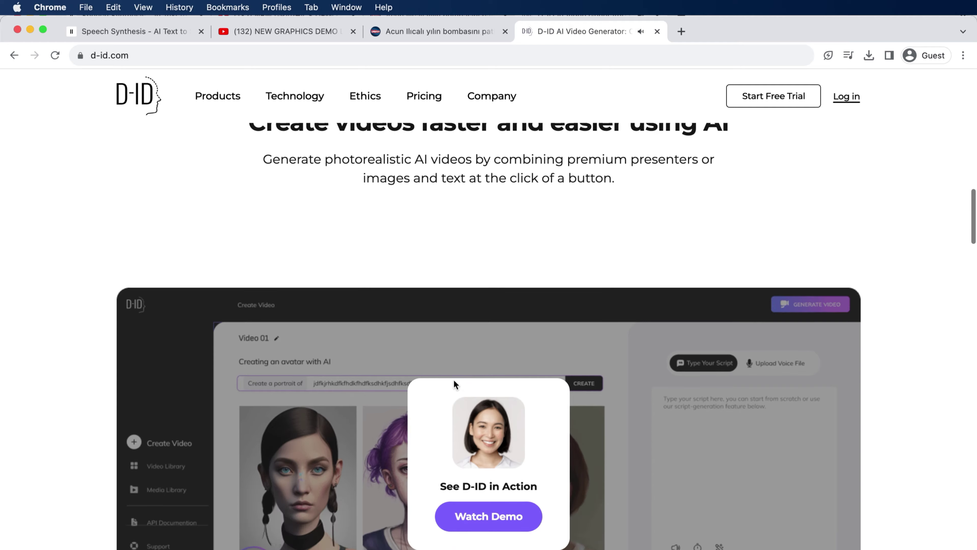
scroll(453, 379, "up", 10)
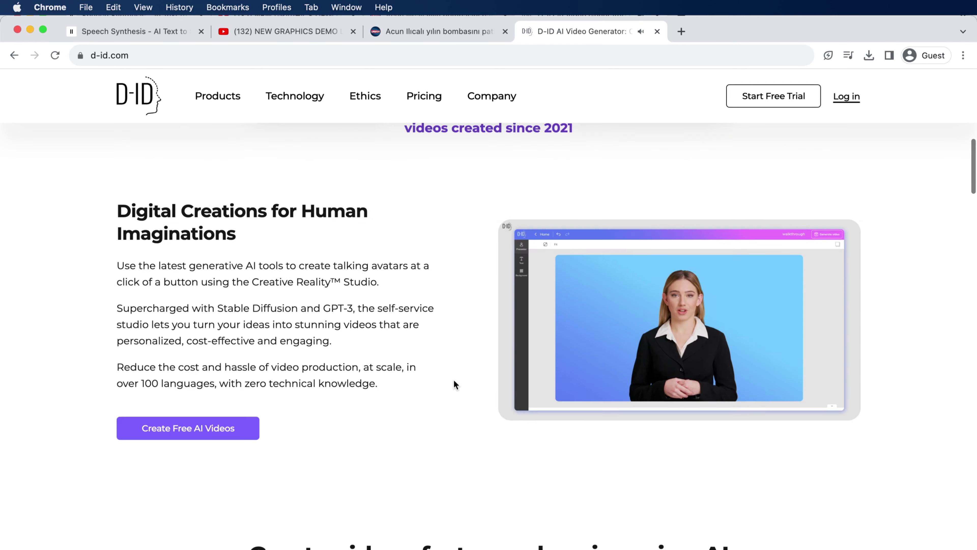
scroll(454, 380, "up", 6)
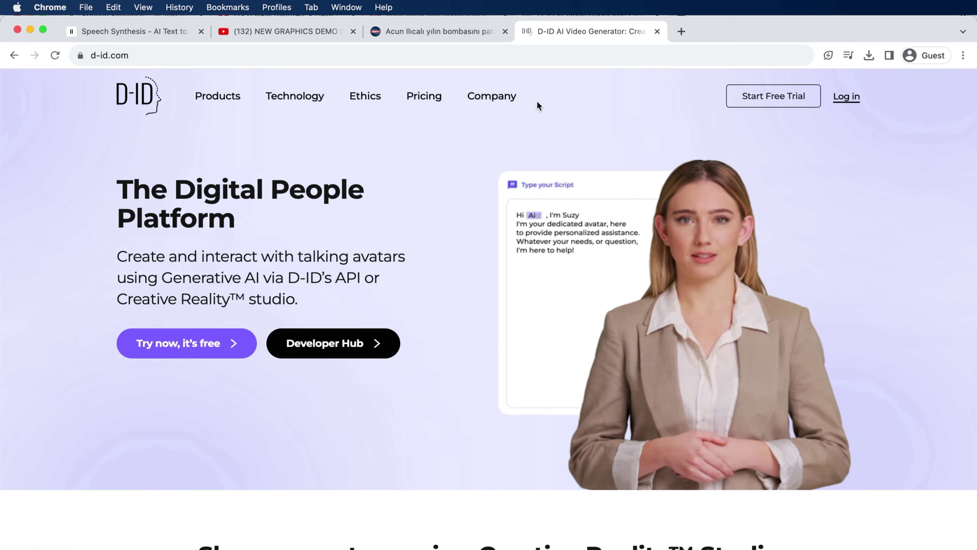
Open D-ID's studio pricing, review the features of each plan and compare the monthly with the annual prices.
left_click(438, 97)
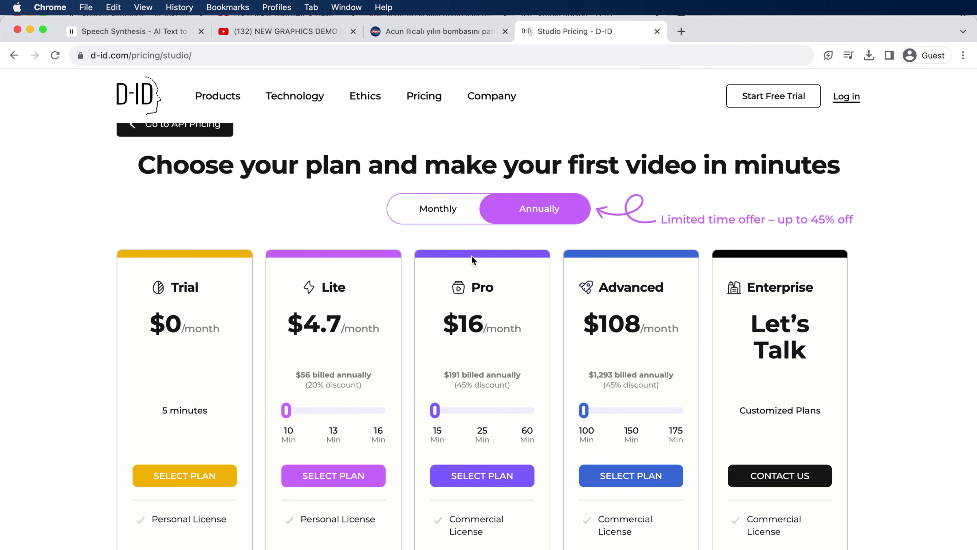
scroll(721, 311, "down", 2)
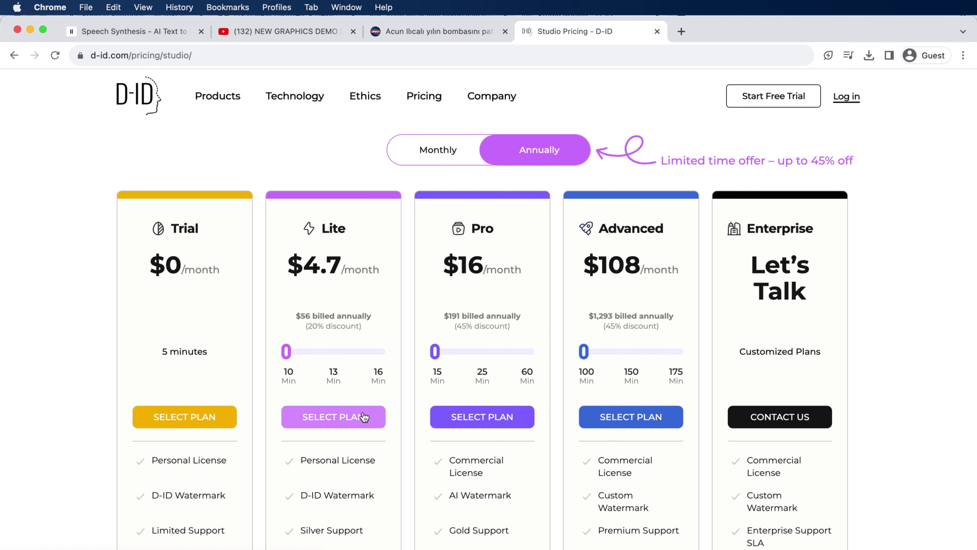
mouse_move(288, 352)
left_mouse_down()
mouse_move(319, 356)
mouse_move(274, 349)
left_mouse_up()
scroll(274, 348, "down", 6)
scroll(274, 349, "down", 5)
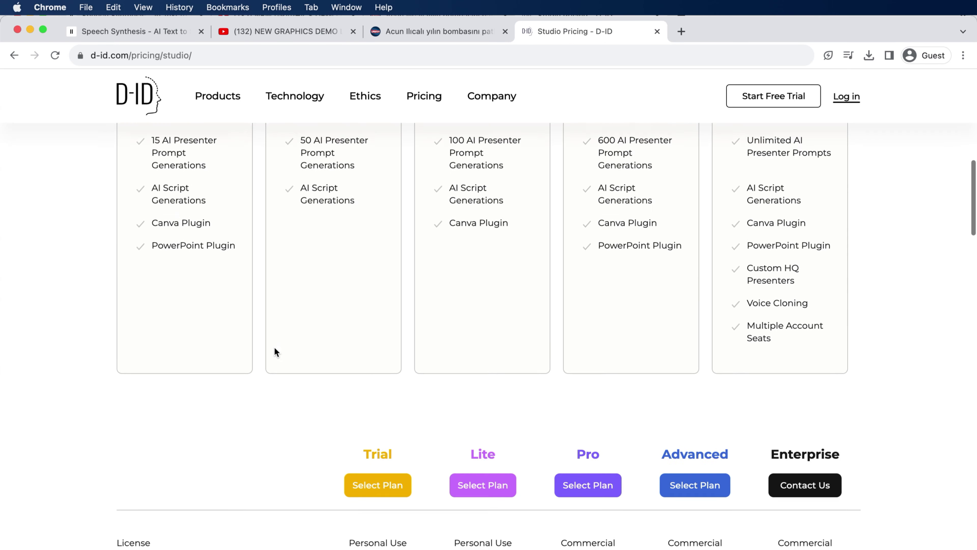
scroll(274, 347, "up", 10)
left_click(425, 256)
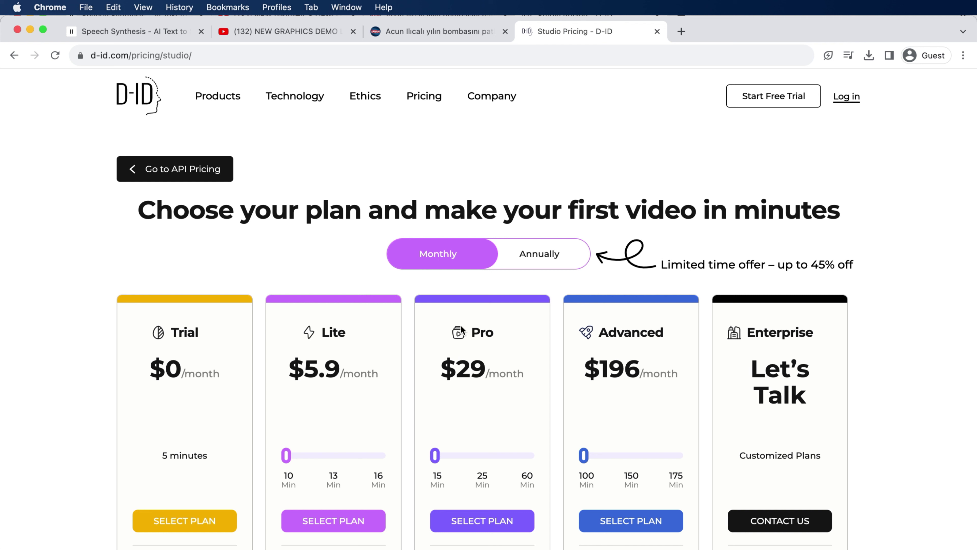
left_click(553, 262)
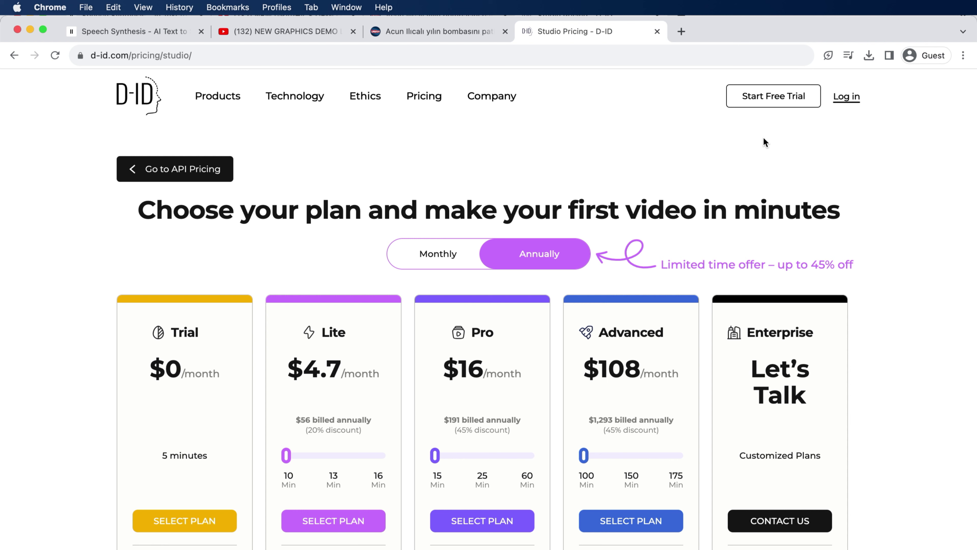
Start the D-ID free trial to enter the studio, and briefly play the Welcome to D-ID video.
left_click(772, 100)
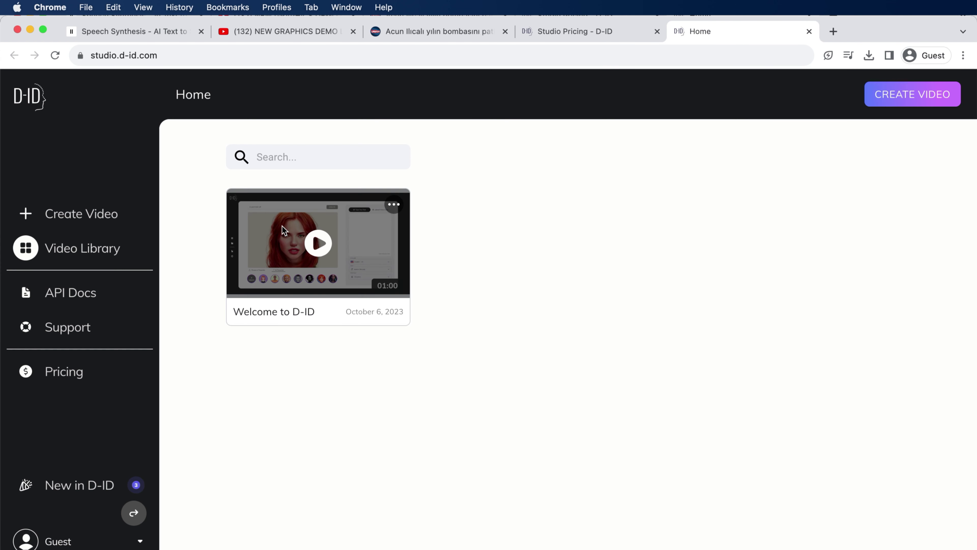
left_click(318, 242)
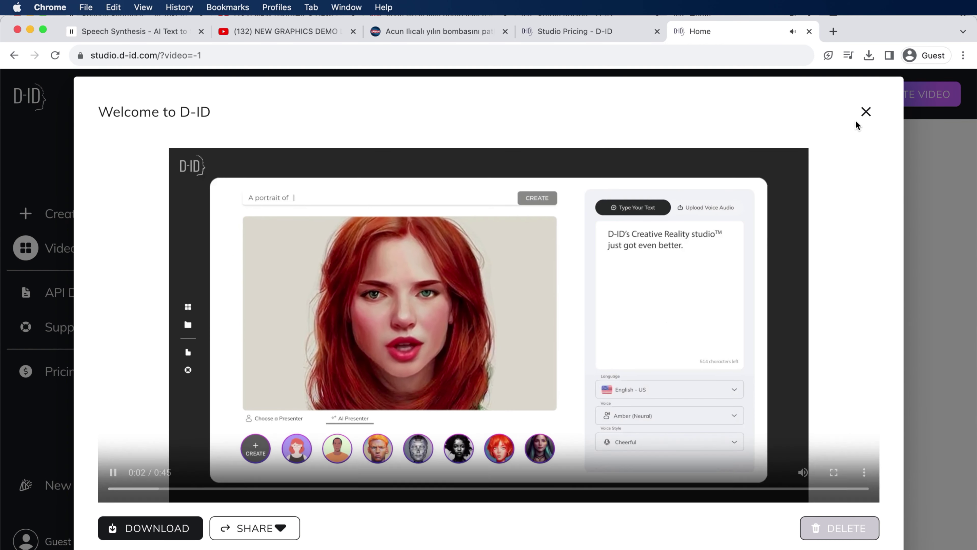
left_click(866, 112)
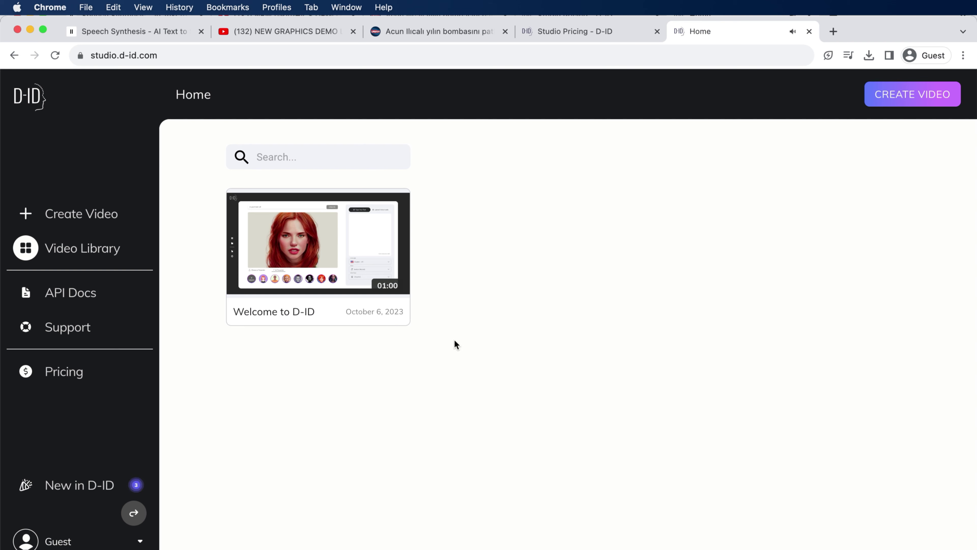
Start a new video, check the audio upload option and enter "Merhaba, Nasilsiniz?" as the presenter's script.
left_click(74, 543)
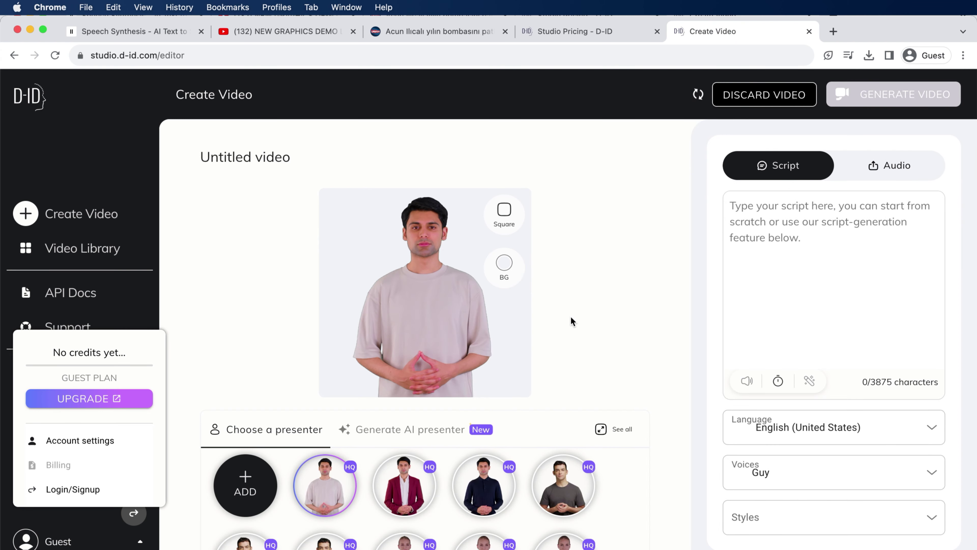
left_click(898, 170)
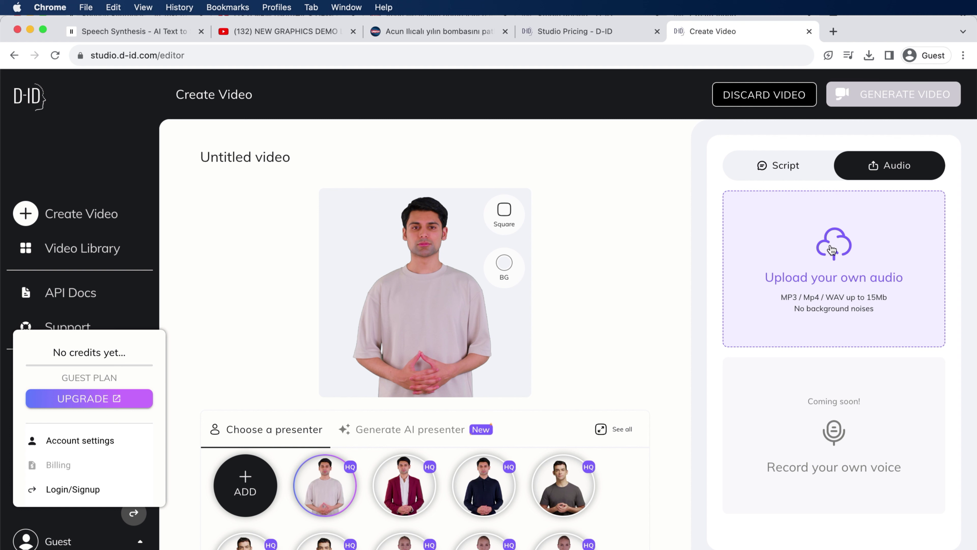
left_click(806, 168)
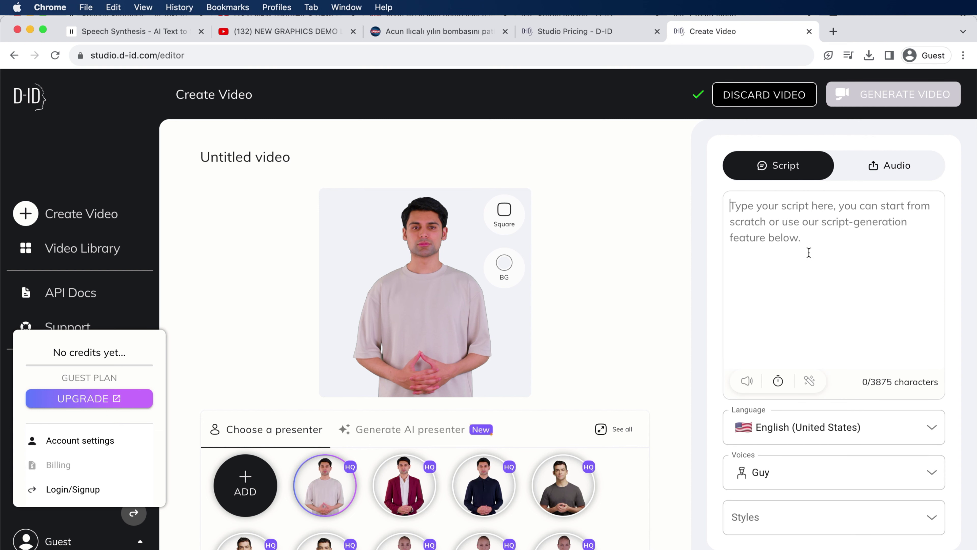
type("Merhaba, Nasilsiniz")
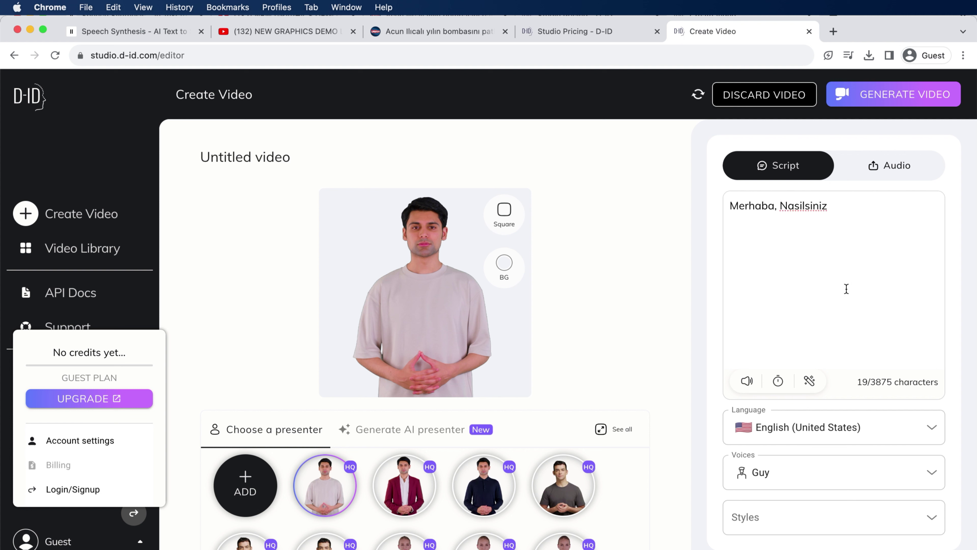
Set the script's language to Turkish (Turkey).
left_click(847, 416)
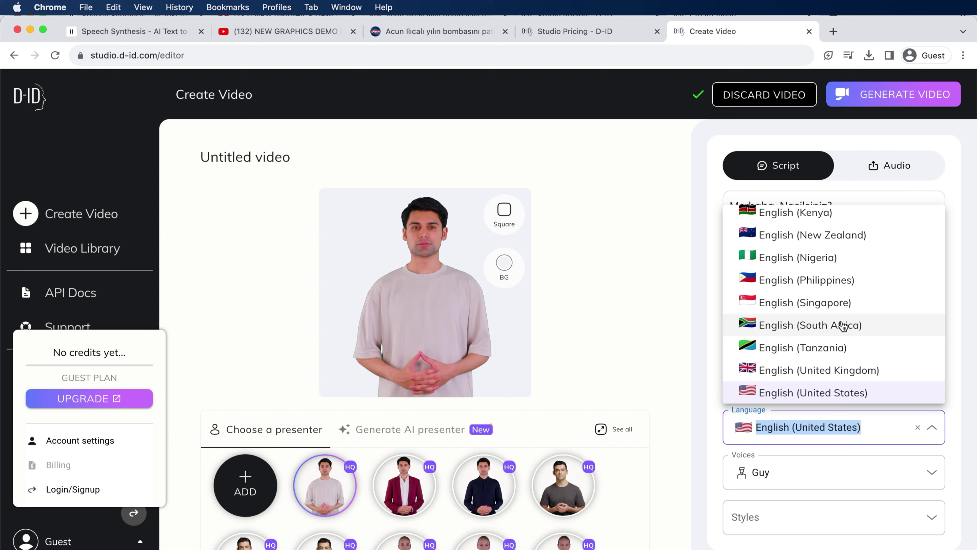
scroll(842, 325, "down", 6)
scroll(843, 325, "down", 15)
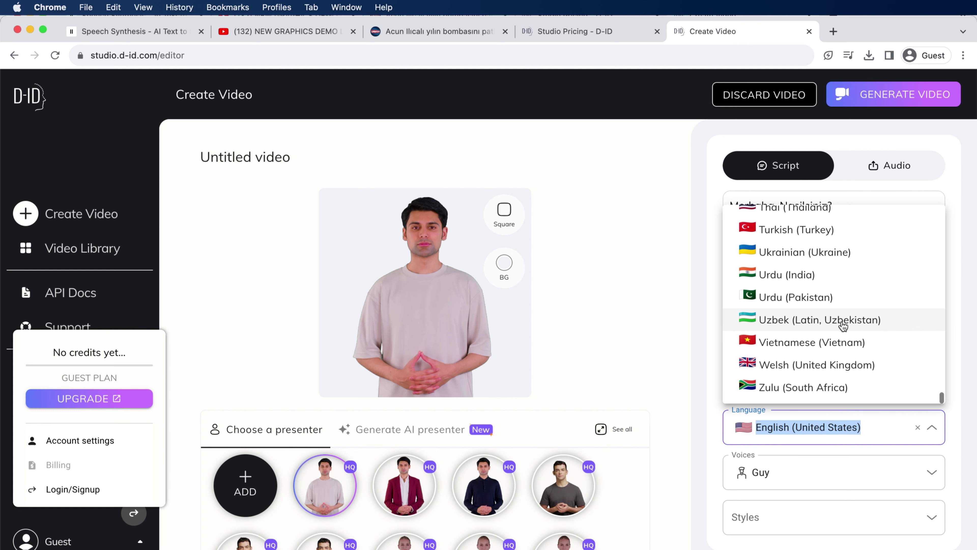
scroll(842, 325, "up", 2)
left_click(819, 284)
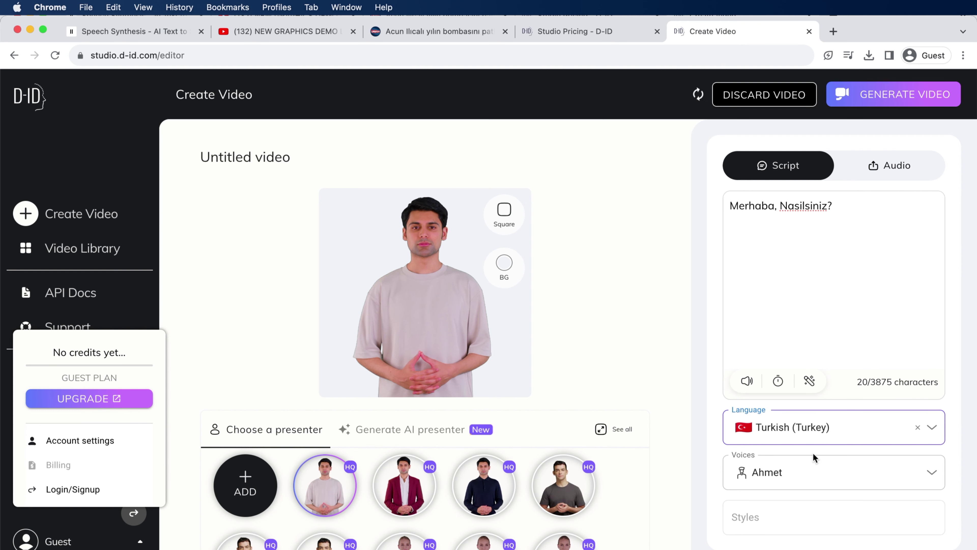
Preview the male Ahmet voice and set the script's voice to the female Emel voice.
left_click(804, 467)
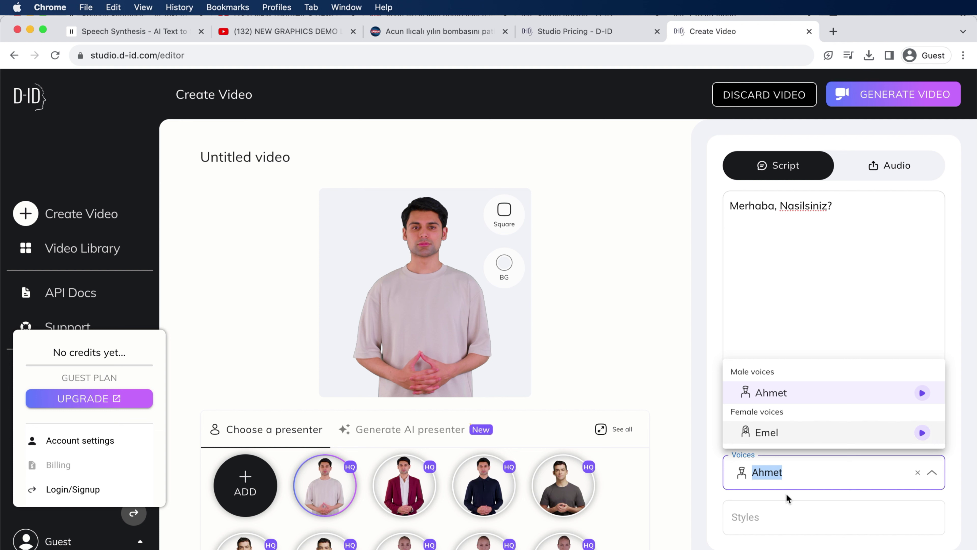
left_click(923, 393)
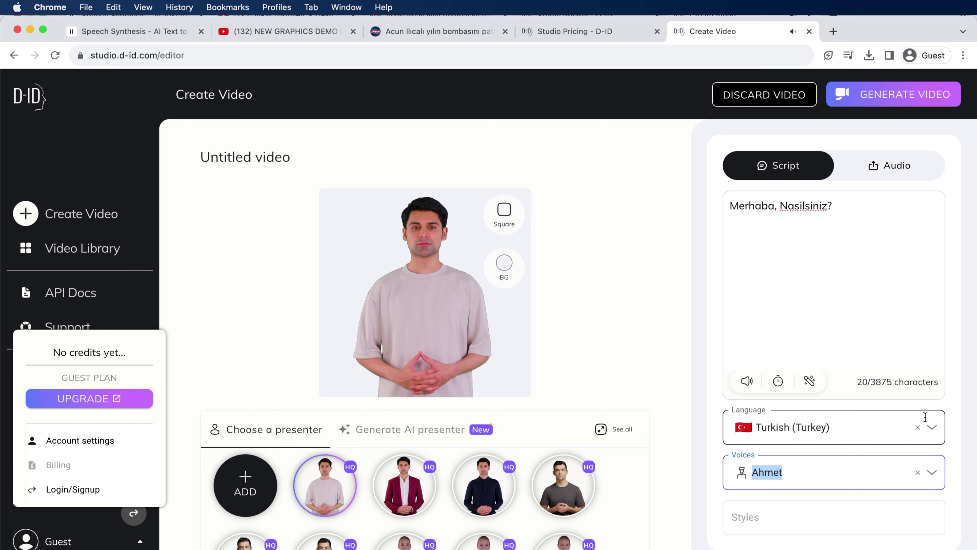
left_click(928, 472)
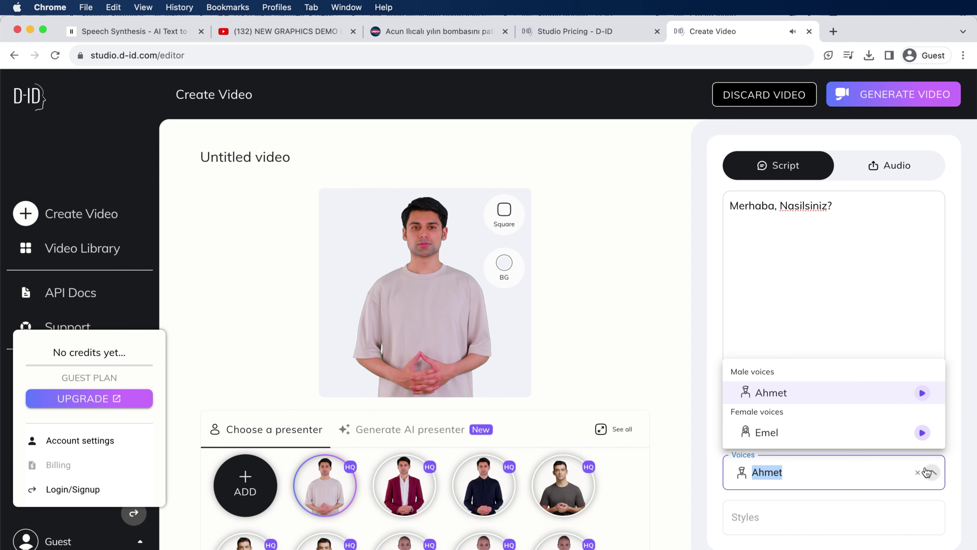
left_click(925, 439)
left_click(874, 287)
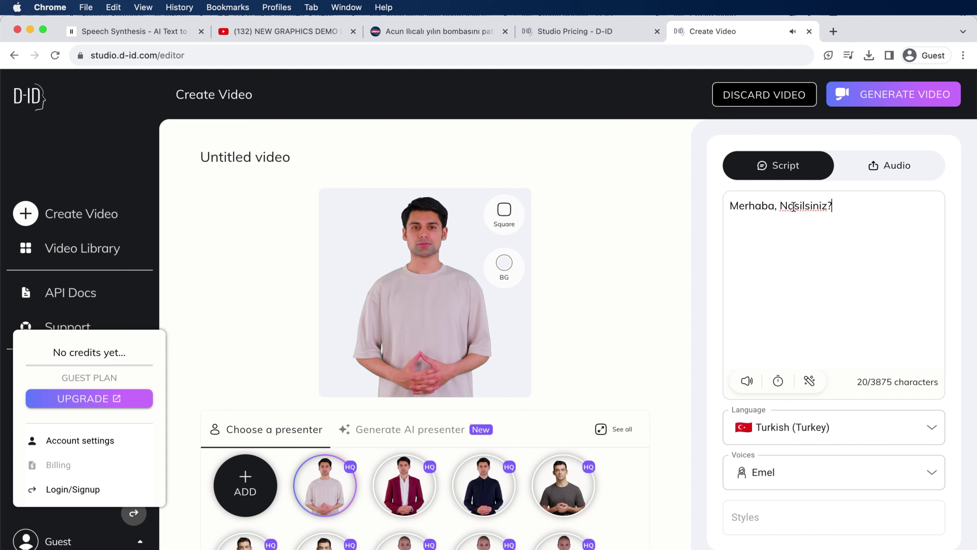
Put "Nasilsiniz?" on its own line in the script, request the video's generation and sign in with a Google account.
key("Return")
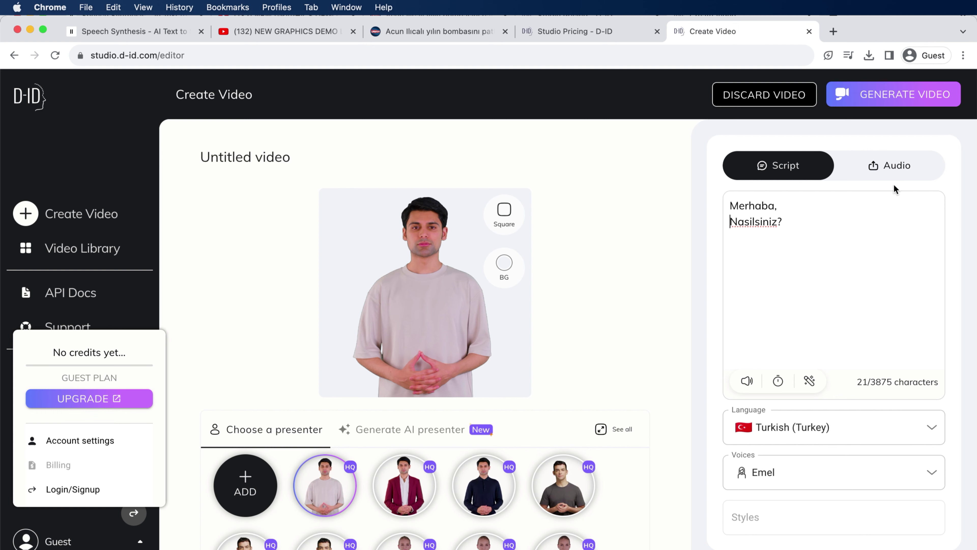
left_click(883, 101)
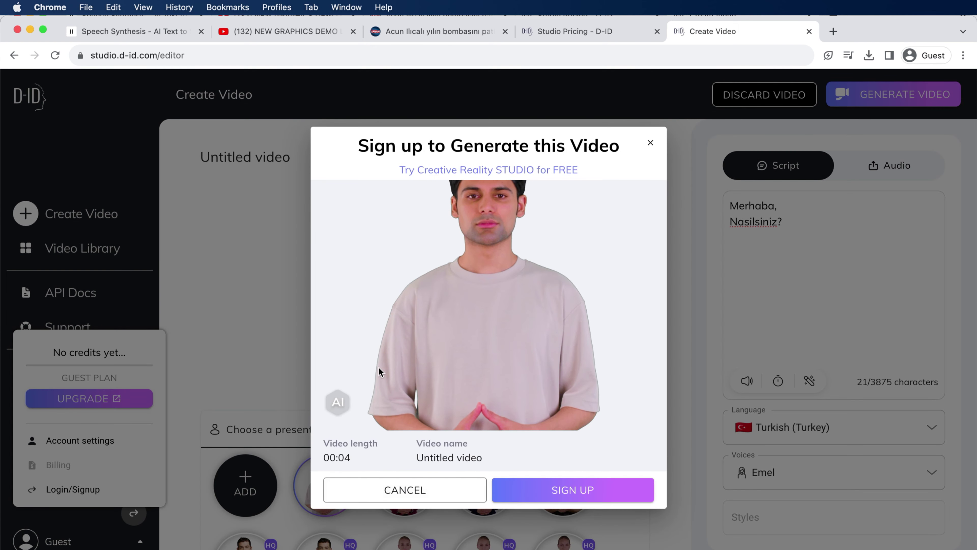
left_click(442, 490)
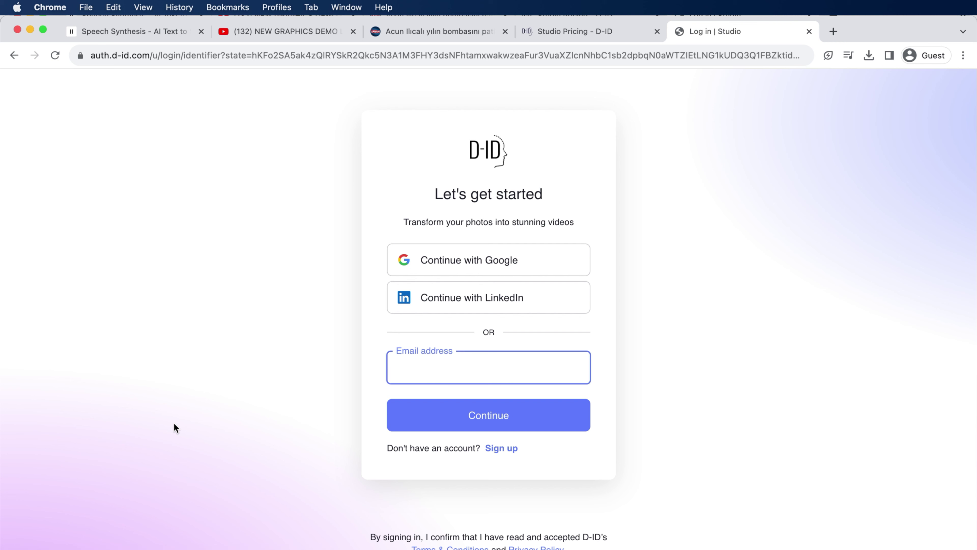
left_click(460, 262)
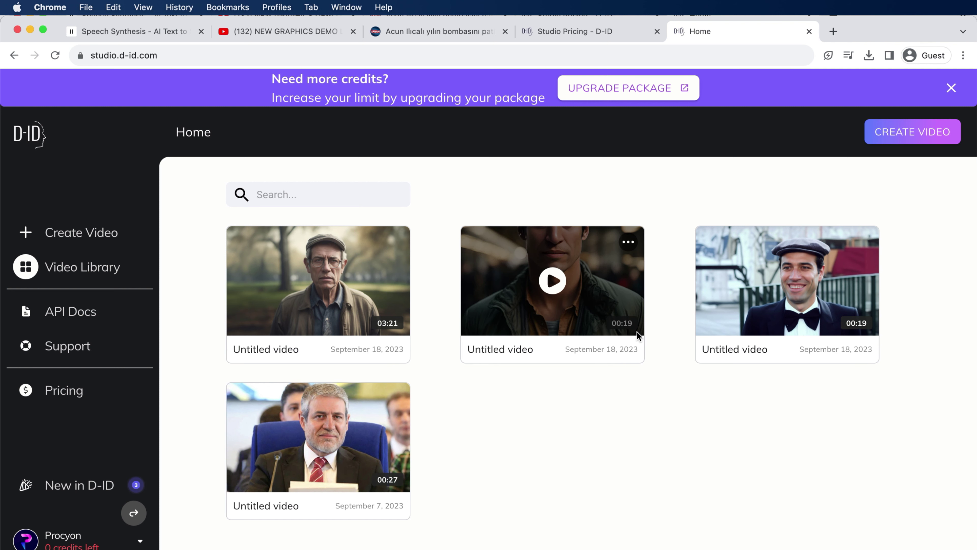
Play the library video of the smiling man in a flat cap and bow tie, and close it.
left_click(793, 281)
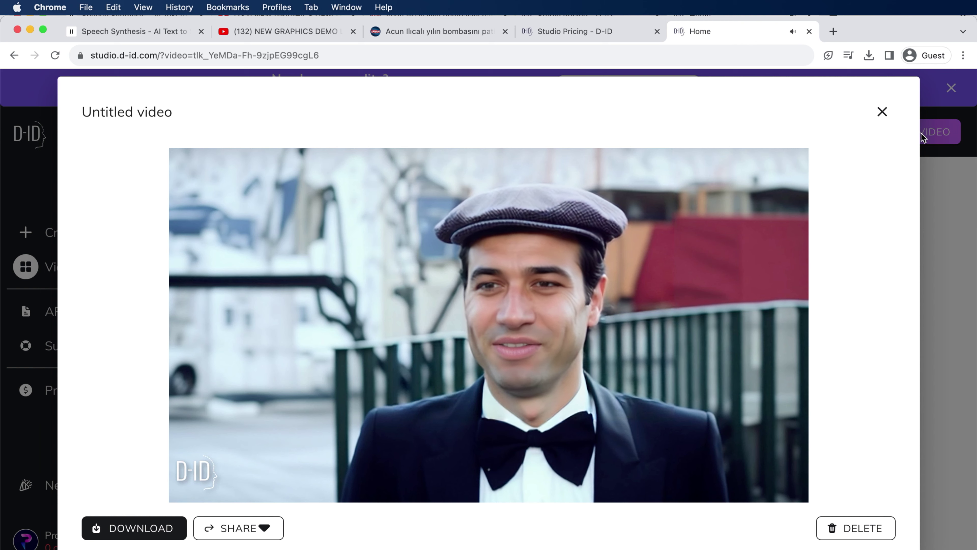
left_click(883, 111)
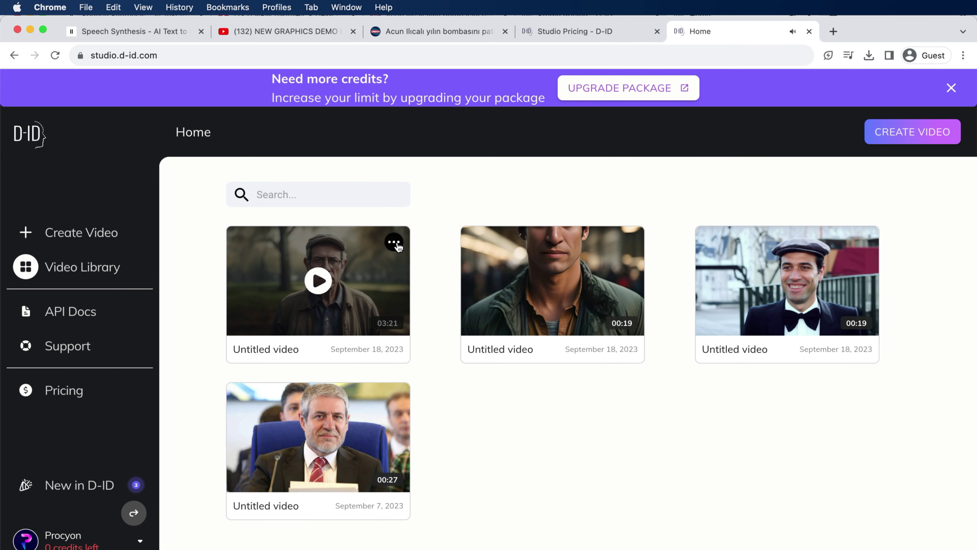
Play the 03:21 library video of the older man in a park, download it and close the preview.
left_click(330, 287)
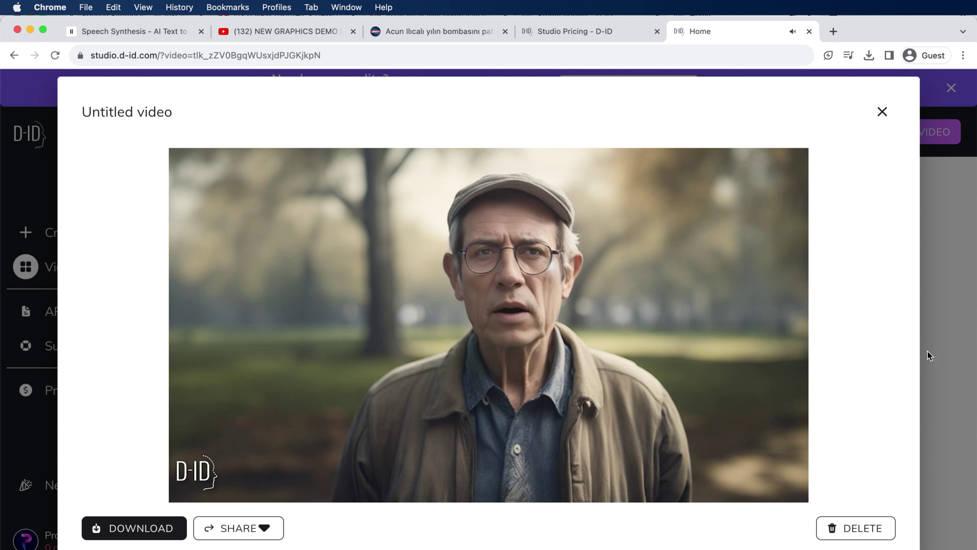
left_click(132, 536)
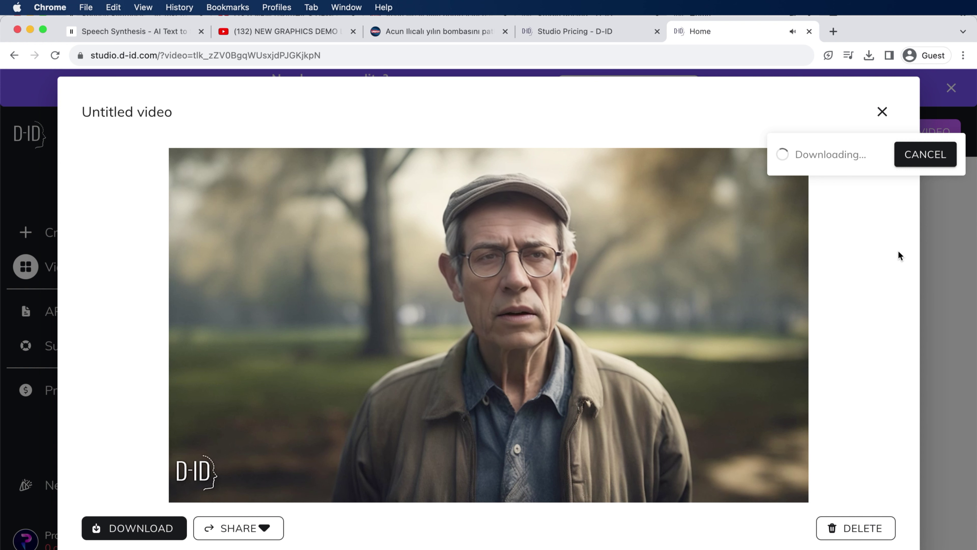
left_click(971, 330)
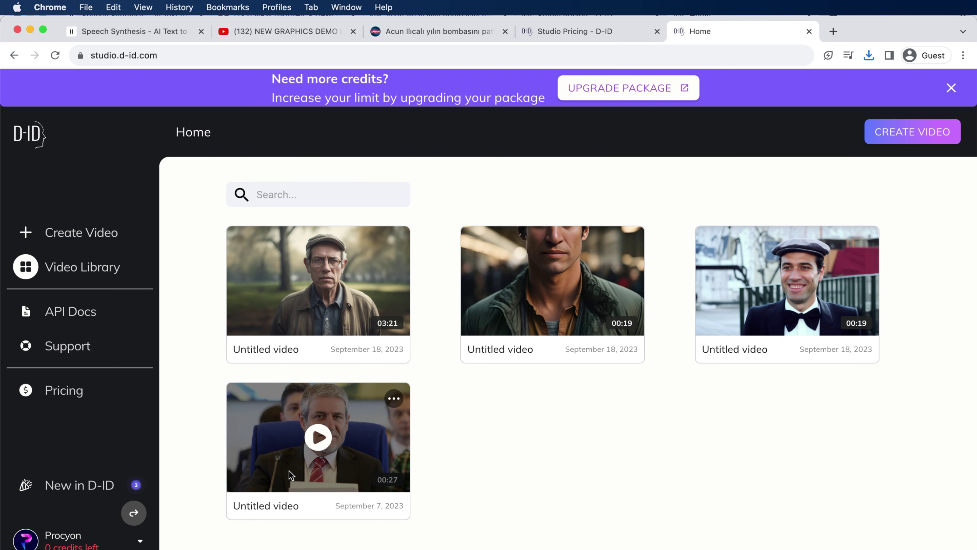
Start a new video and choose the grey-bearded man in the red tie as presenter after trying the man in the green jacket.
left_click(895, 143)
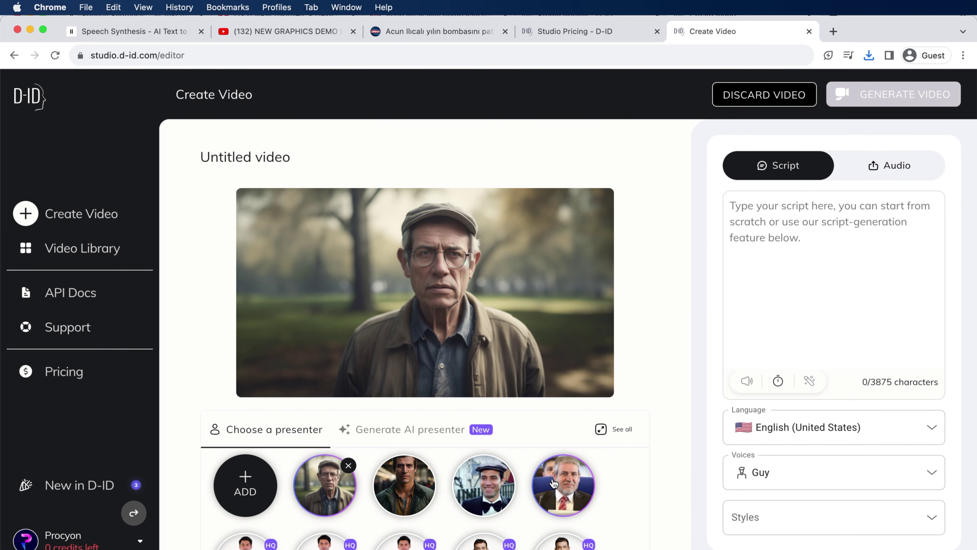
left_click(403, 485)
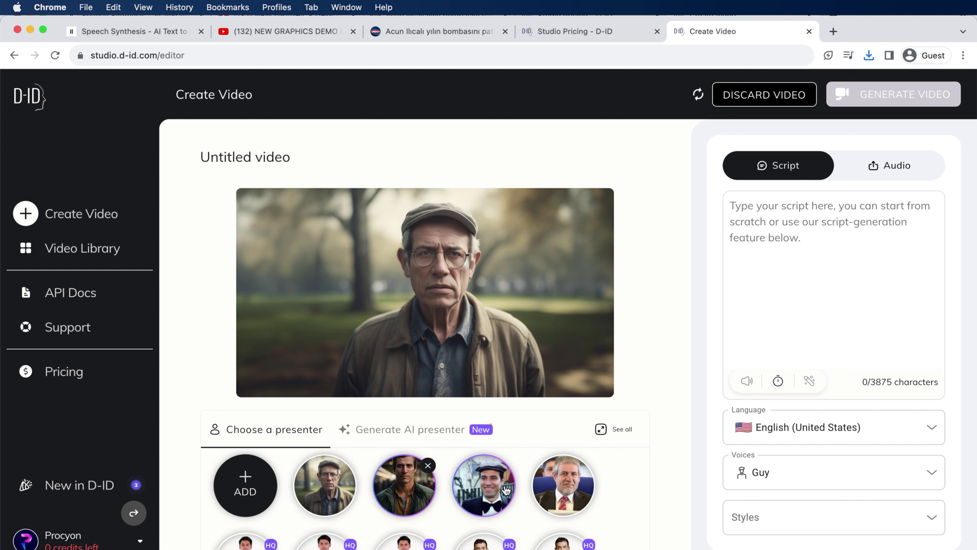
left_click(559, 485)
scroll(341, 450, "down", 3)
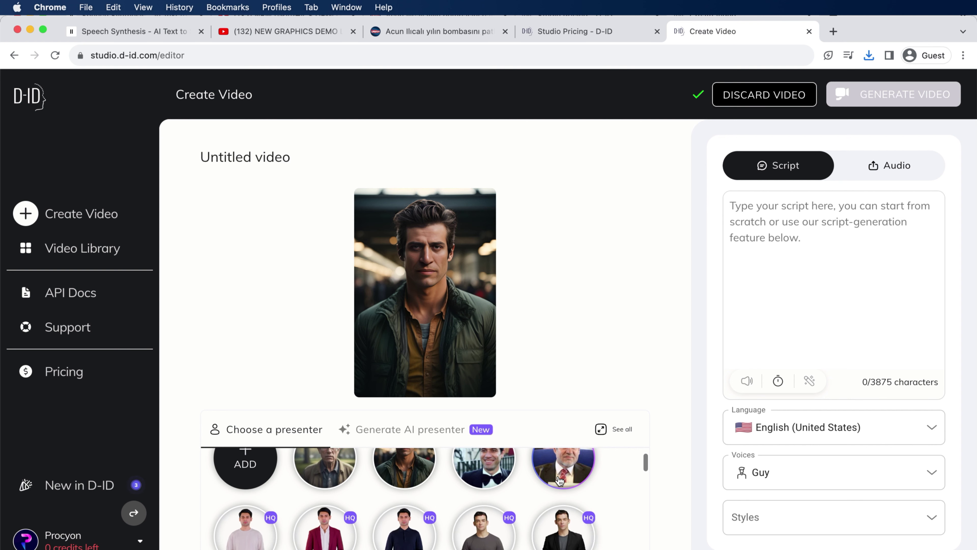
scroll(324, 460, "up", 3)
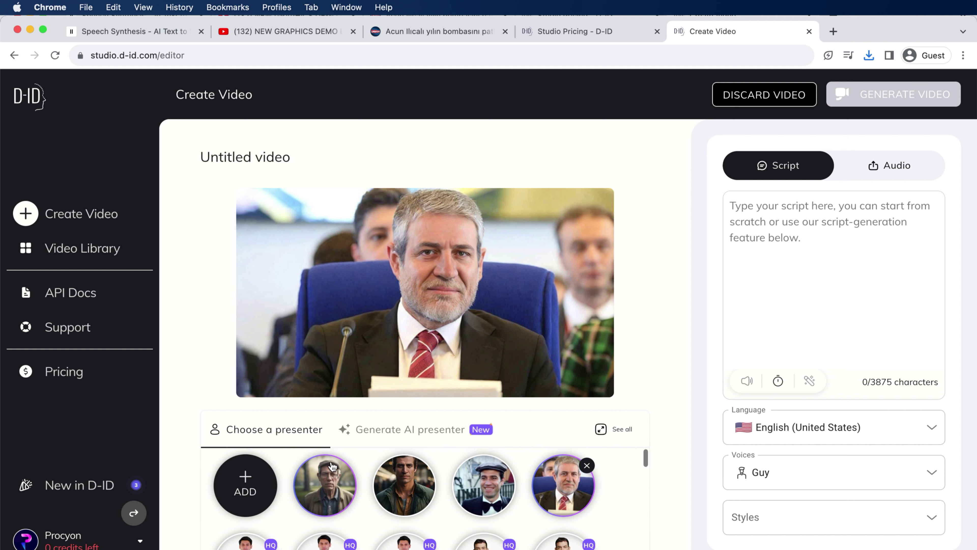
Switch the voice source to audio upload, and try the older man in glasses before reselecting the grey-bearded man as presenter.
left_click(898, 168)
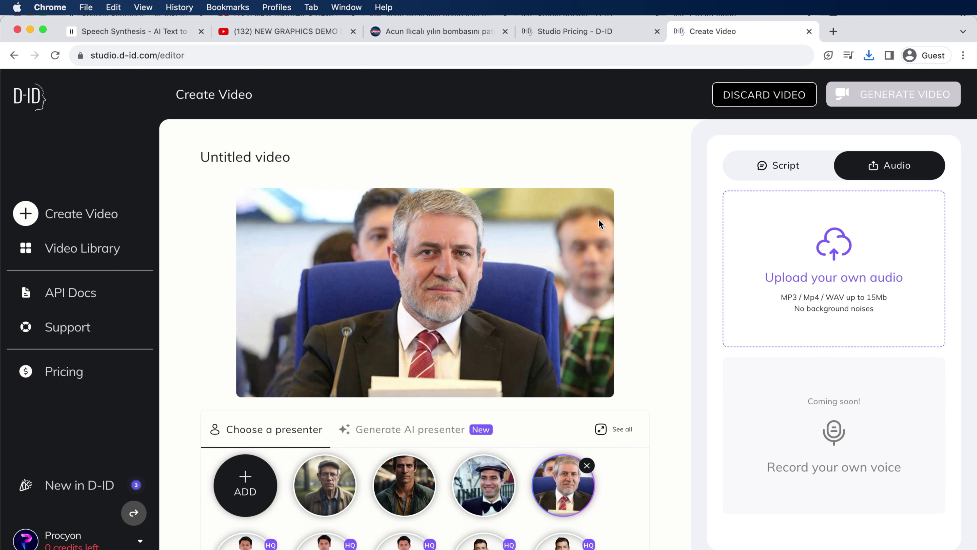
left_click(333, 476)
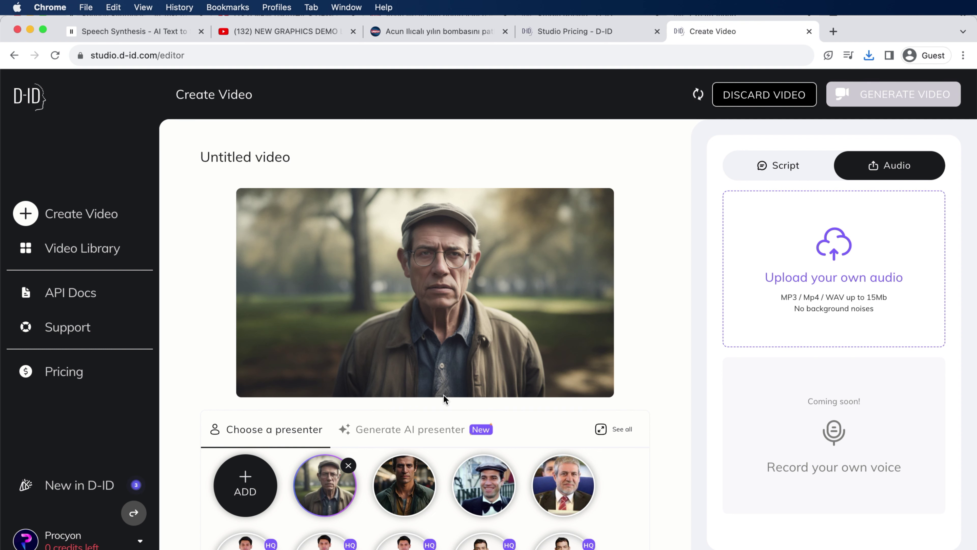
left_click(545, 476)
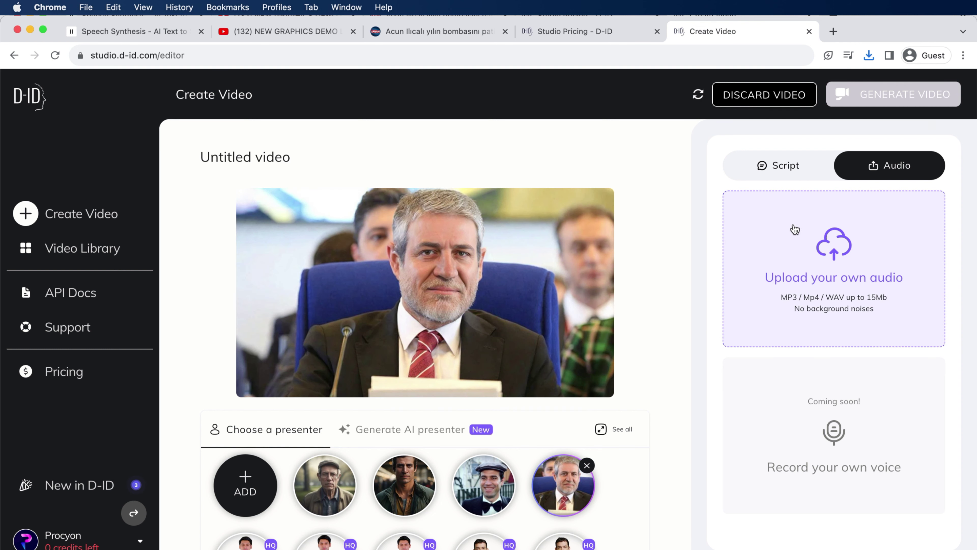